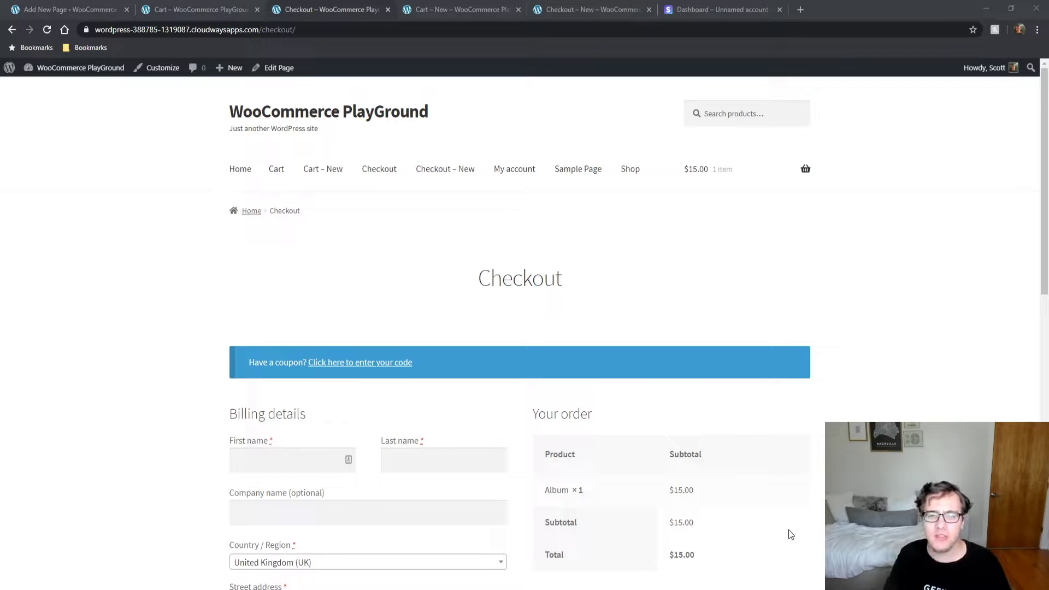
Step: Close the 'Dashboard – Unnamed account' browser tab, leaving the Checkout tab in view
{"action": "left_click", "coordinate": [781, 10]}
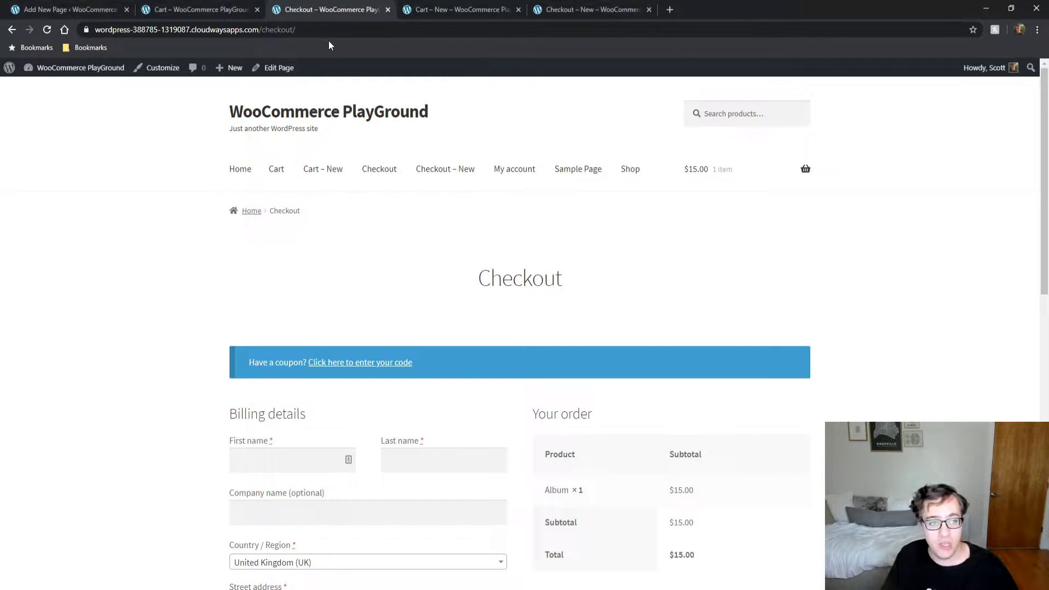
Step: Bring up the classic Cart page listing the Album at $15.00
{"action": "left_click", "coordinate": [205, 10]}
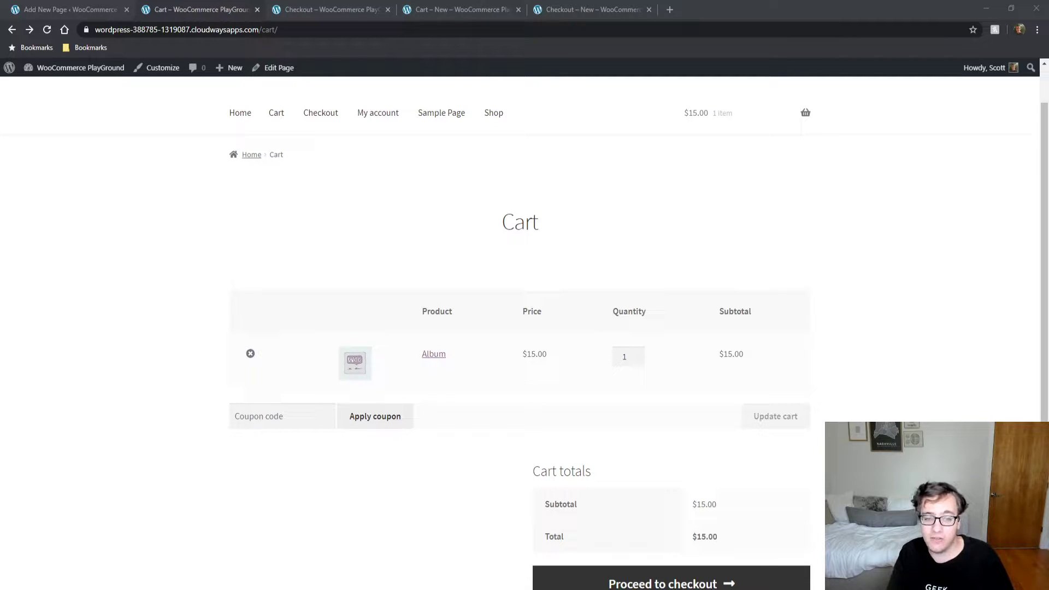
{"action": "left_click", "coordinate": [944, 291]}
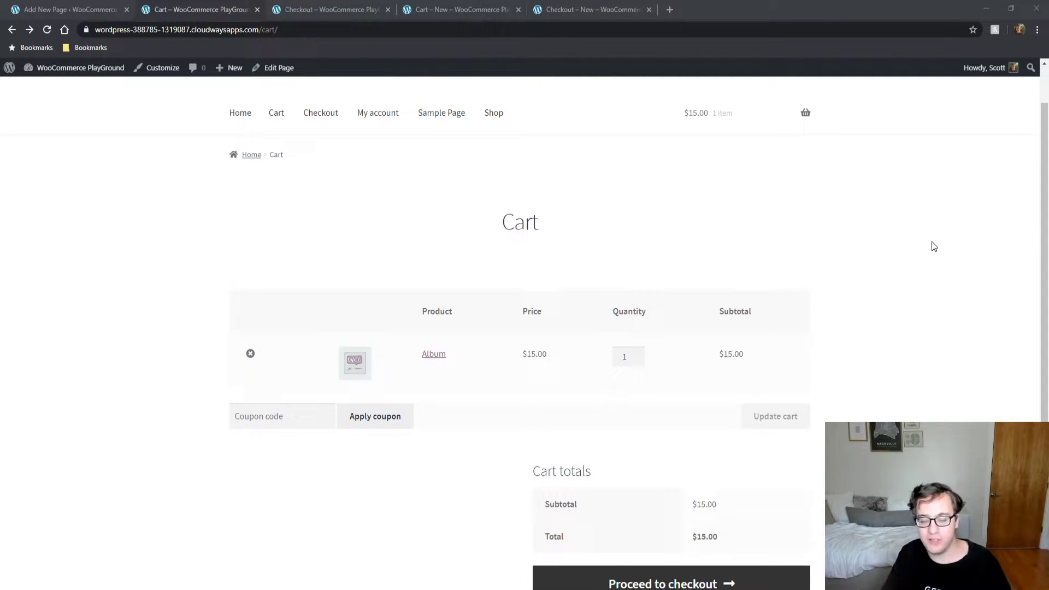
Step: View the block-based Cart – New page and briefly inspect its payment icons' markup in DevTools
{"action": "left_click", "coordinate": [459, 6]}
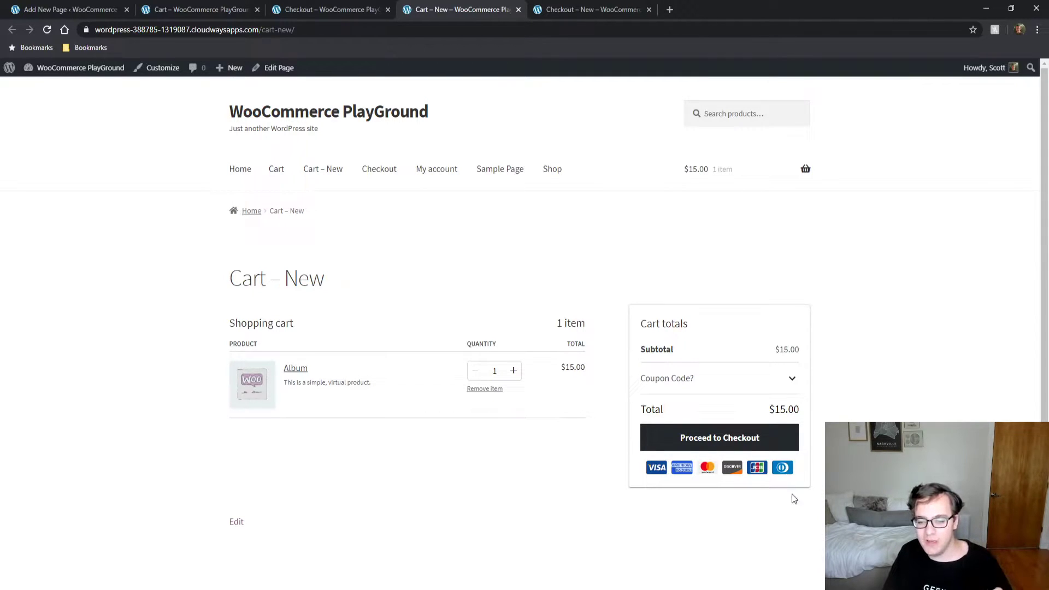
{"action": "key", "text": "ctrl+shift+i"}
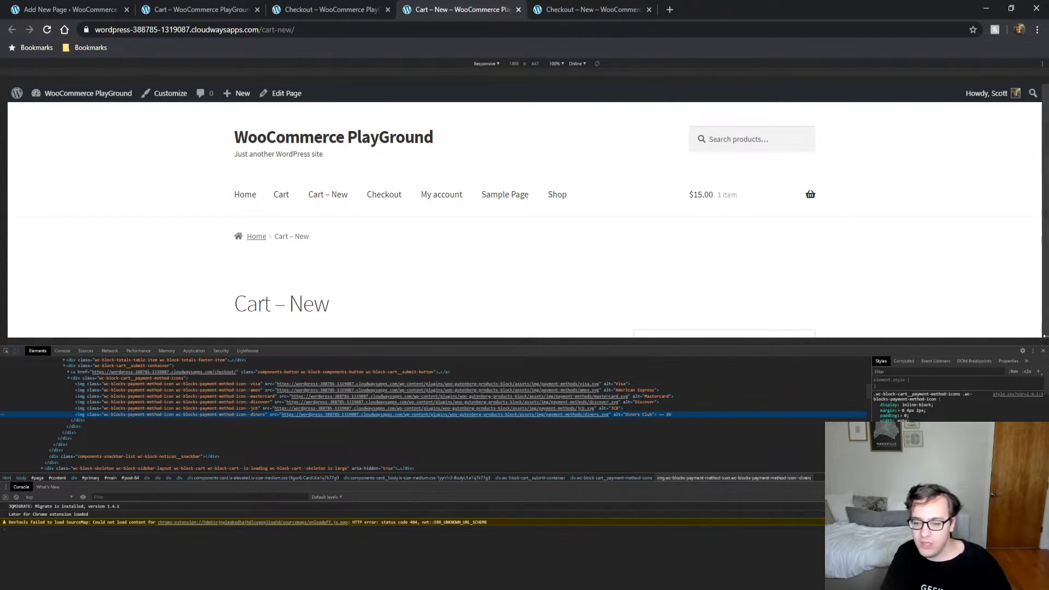
{"action": "left_click", "coordinate": [1043, 352]}
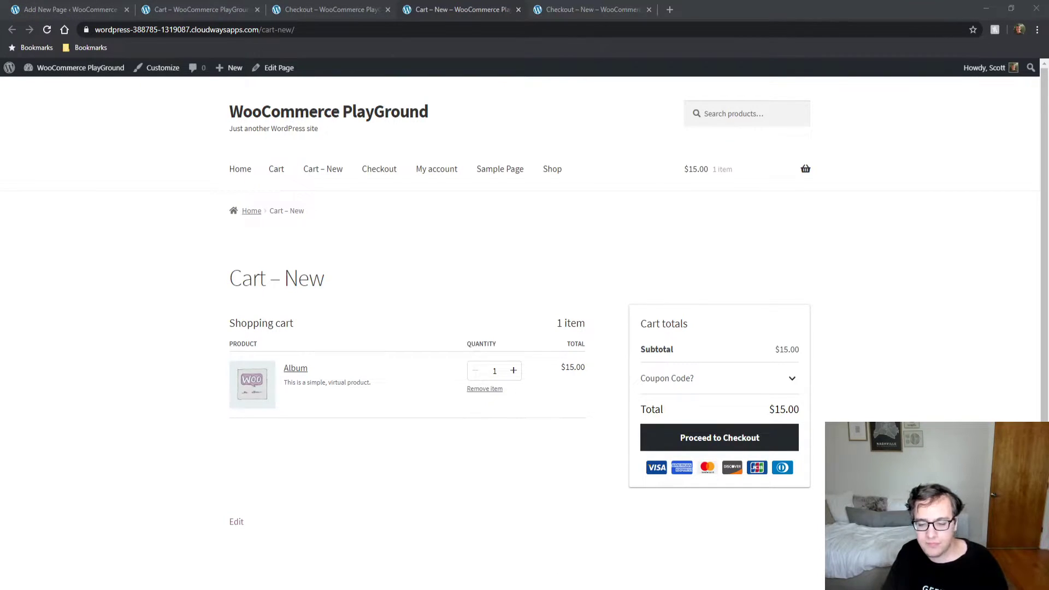
{"action": "left_click", "coordinate": [937, 402]}
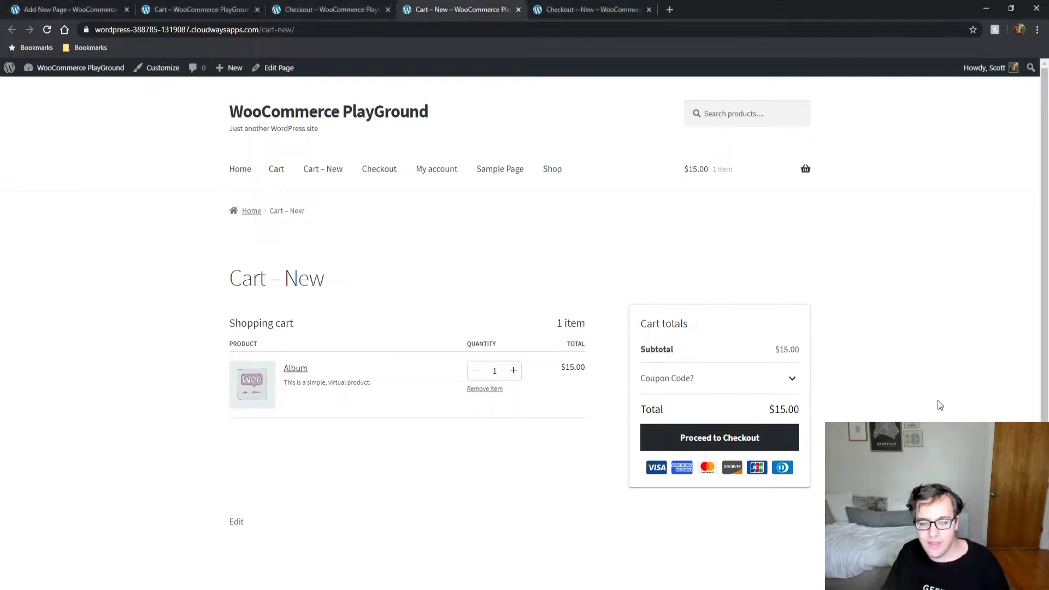
Step: Compare the classic Checkout with Checkout – New and choose PayPal as the payment method
{"action": "left_click", "coordinate": [334, 10]}
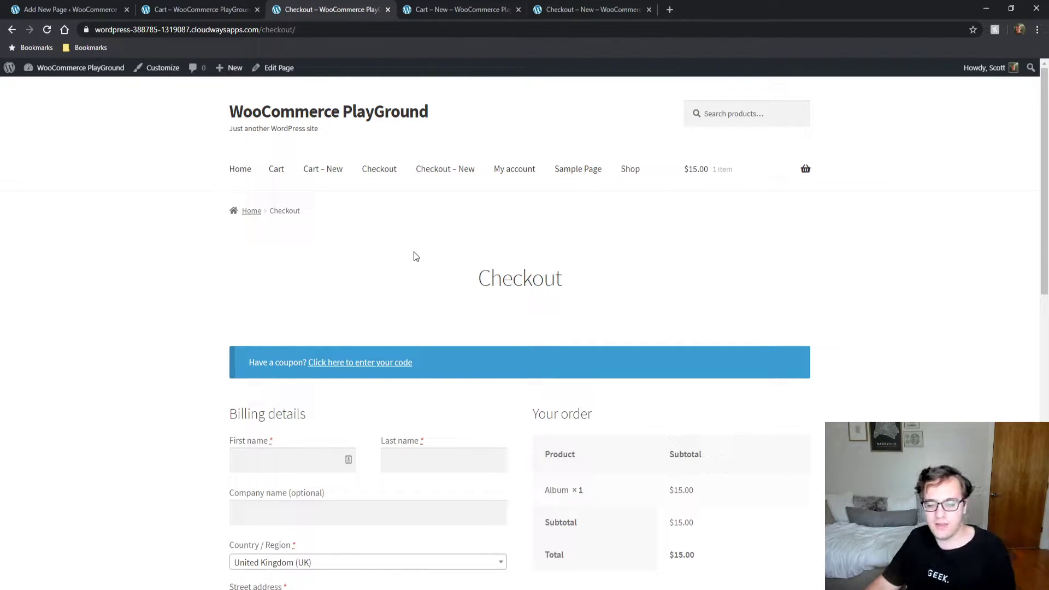
{"action": "left_click_drag", "start_coordinate": [1046, 226], "coordinate": [1034, 358]}
{"action": "scroll", "coordinate": [1035, 358], "scroll_direction": "down", "scroll_amount": 1}
{"action": "scroll", "coordinate": [1023, 386], "scroll_direction": "down", "scroll_amount": 1}
{"action": "scroll", "coordinate": [1021, 396], "scroll_direction": "down", "scroll_amount": 1}
{"action": "scroll", "coordinate": [1021, 397], "scroll_direction": "down", "scroll_amount": 1}
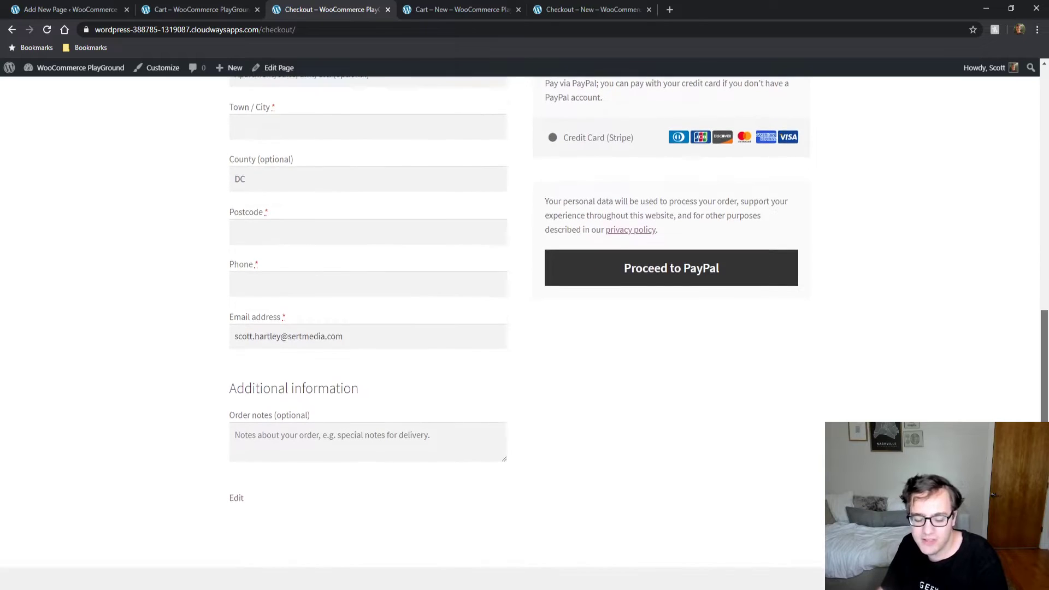
{"action": "scroll", "coordinate": [970, 318], "scroll_direction": "up", "scroll_amount": 1}
{"action": "scroll", "coordinate": [970, 318], "scroll_direction": "up", "scroll_amount": 4}
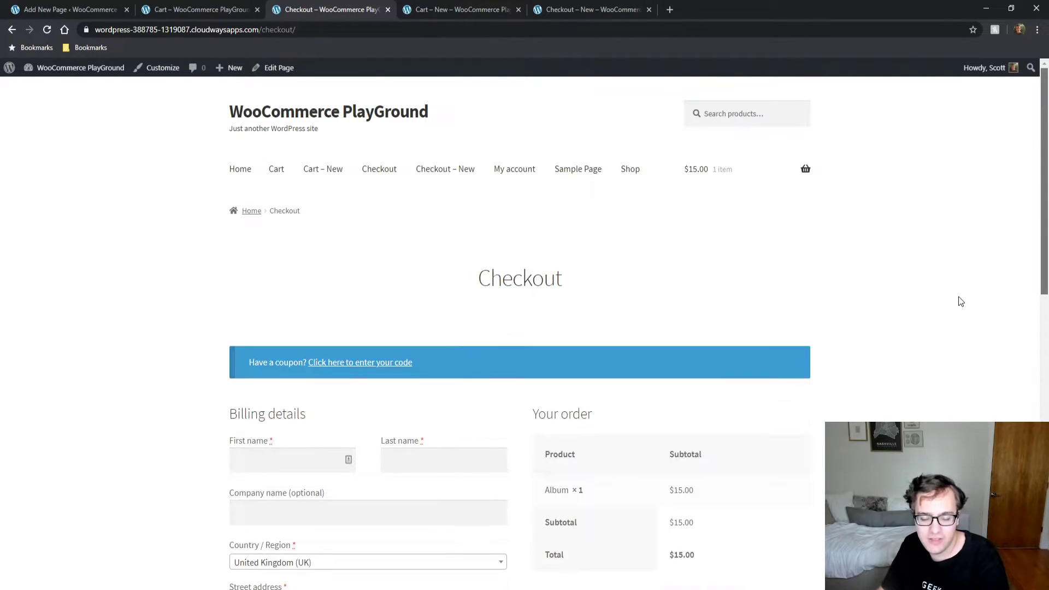
{"action": "left_click", "coordinate": [584, 9]}
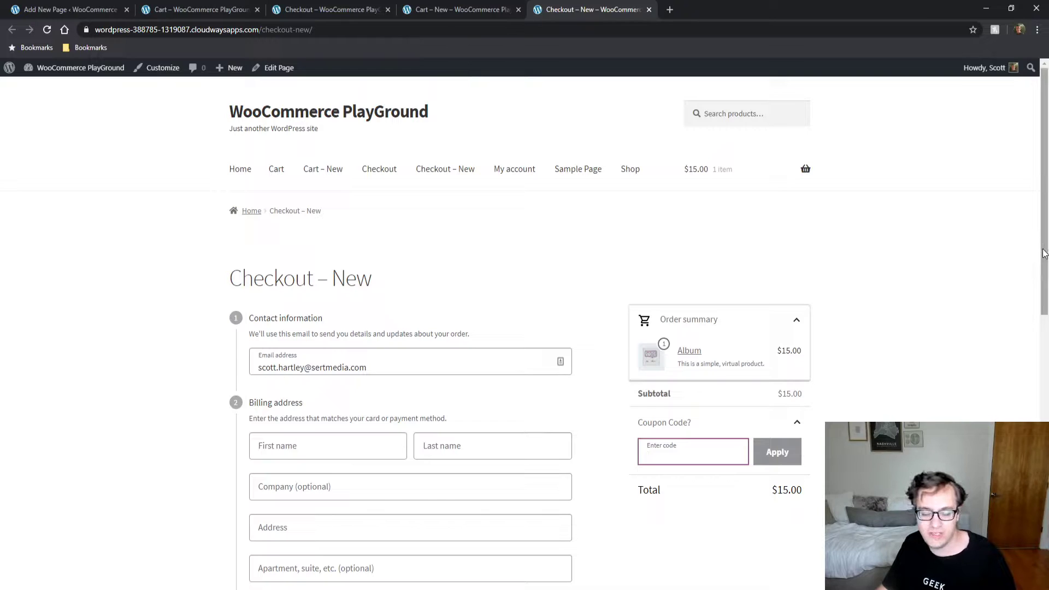
{"action": "left_click_drag", "start_coordinate": [1044, 255], "coordinate": [1038, 375]}
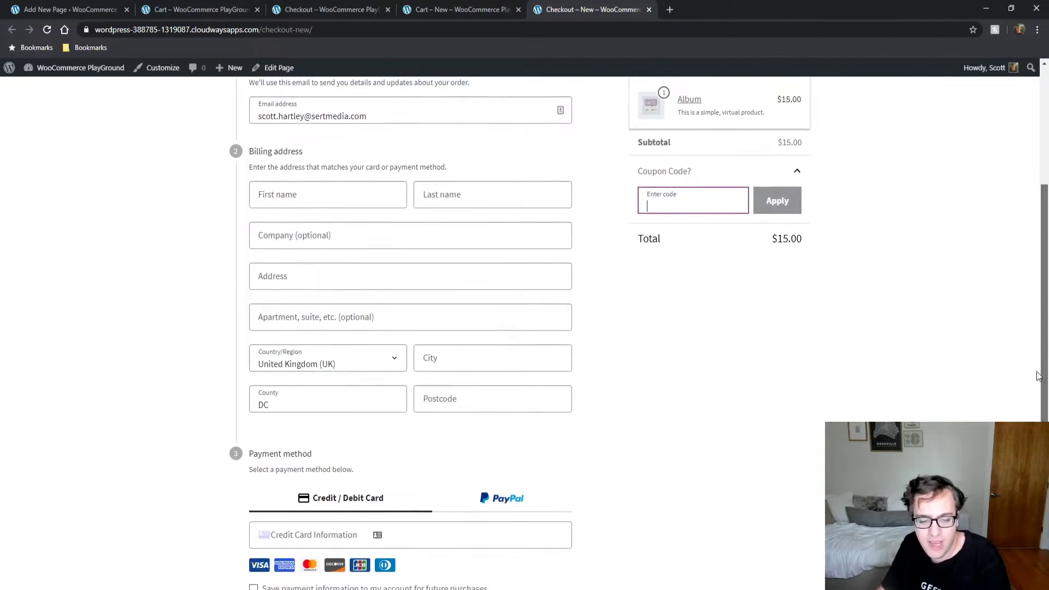
{"action": "left_click", "coordinate": [527, 456]}
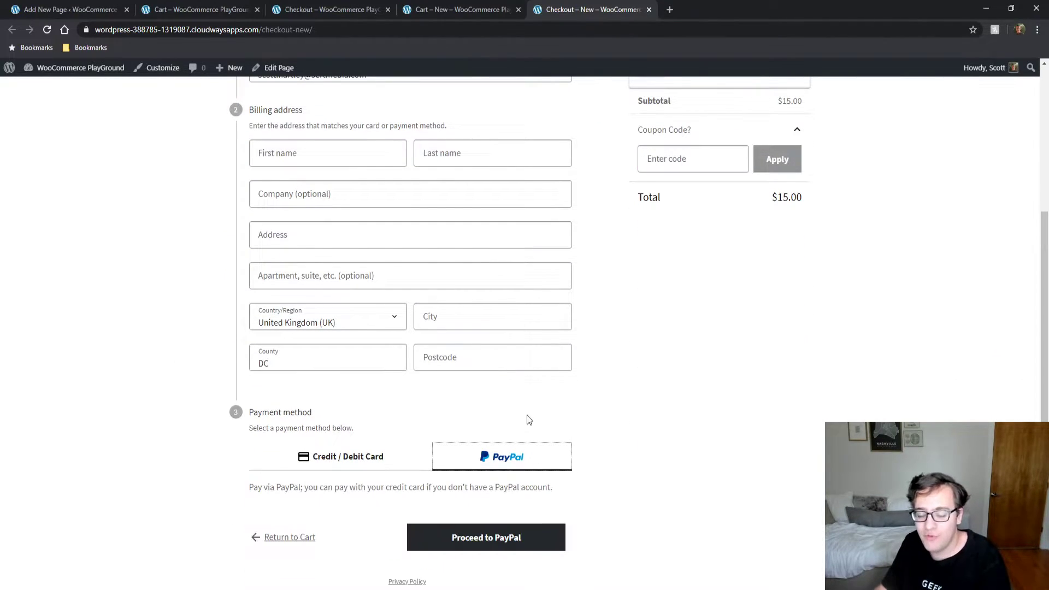
{"action": "scroll", "coordinate": [528, 420], "scroll_direction": "up", "scroll_amount": 2}
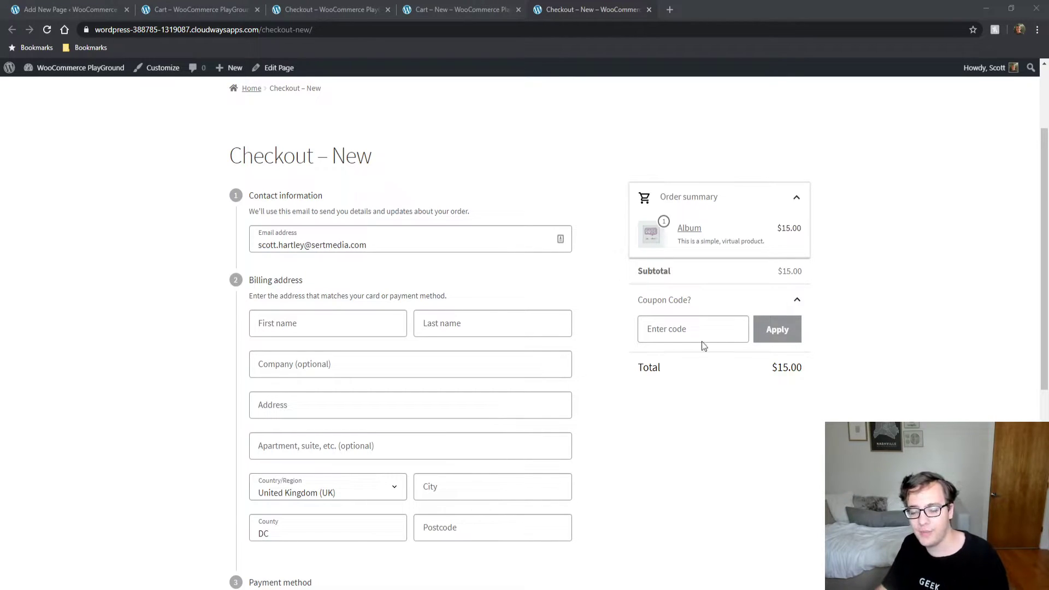
Step: Go through the admin Dashboard to the installed Plugins list showing WooCommerce Blocks 2.6.1
{"action": "left_click", "coordinate": [70, 9]}
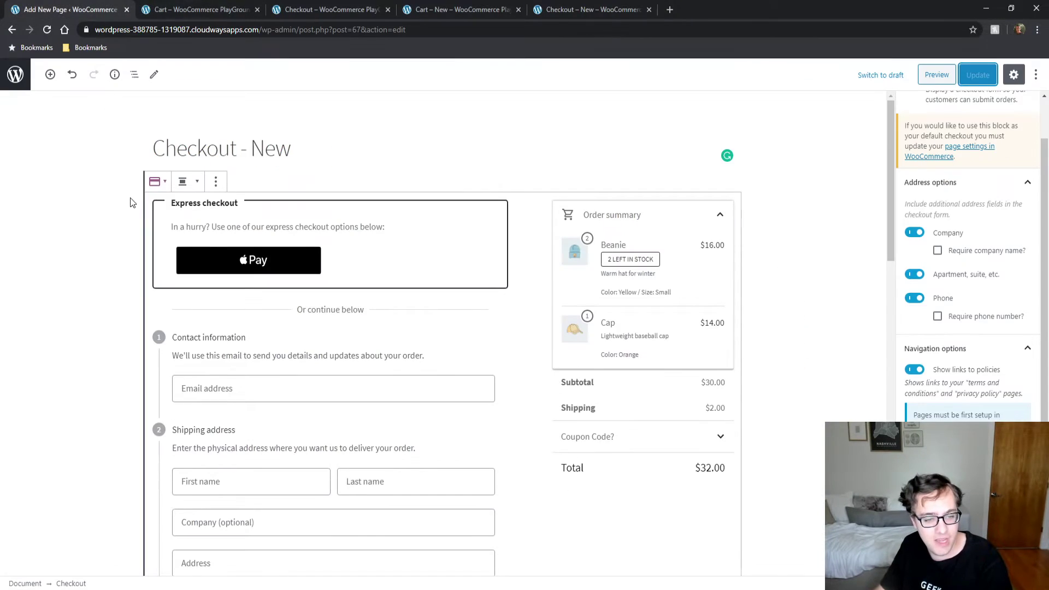
{"action": "left_click", "coordinate": [166, 6]}
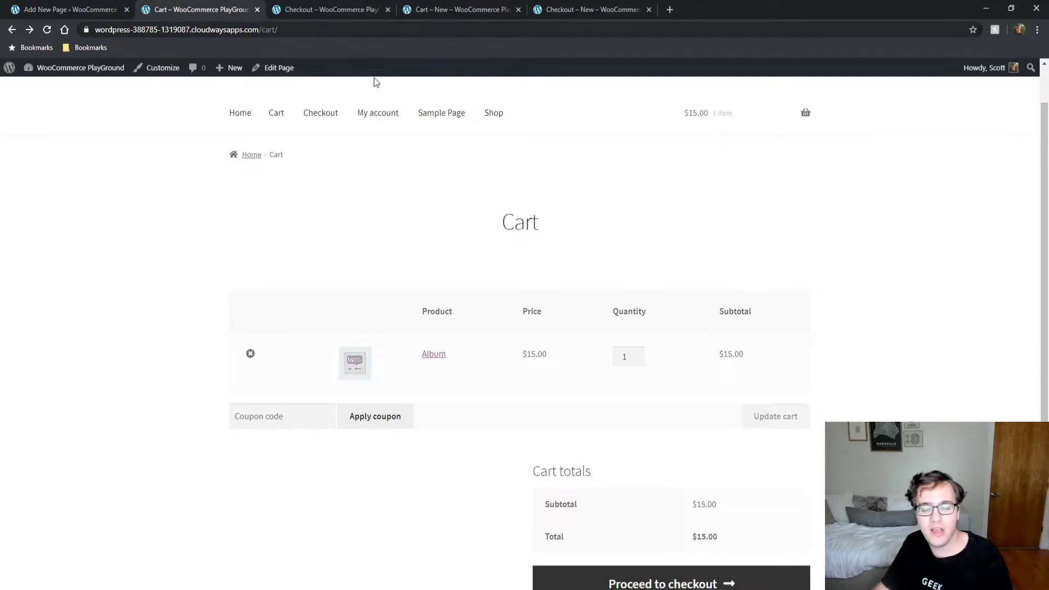
{"action": "mouse_move", "coordinate": [80, 68]}
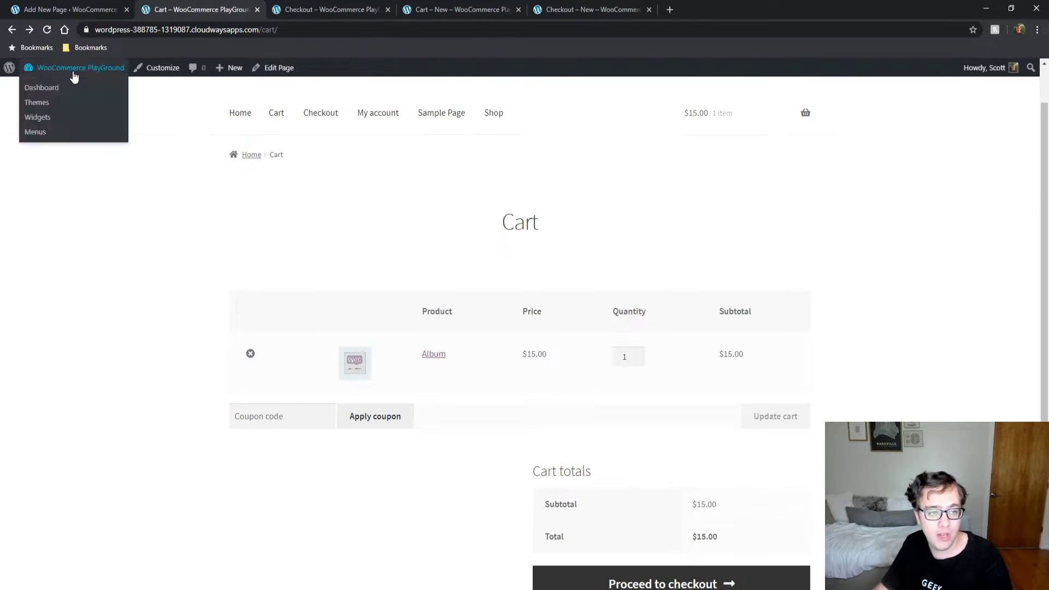
{"action": "left_click", "coordinate": [69, 89]}
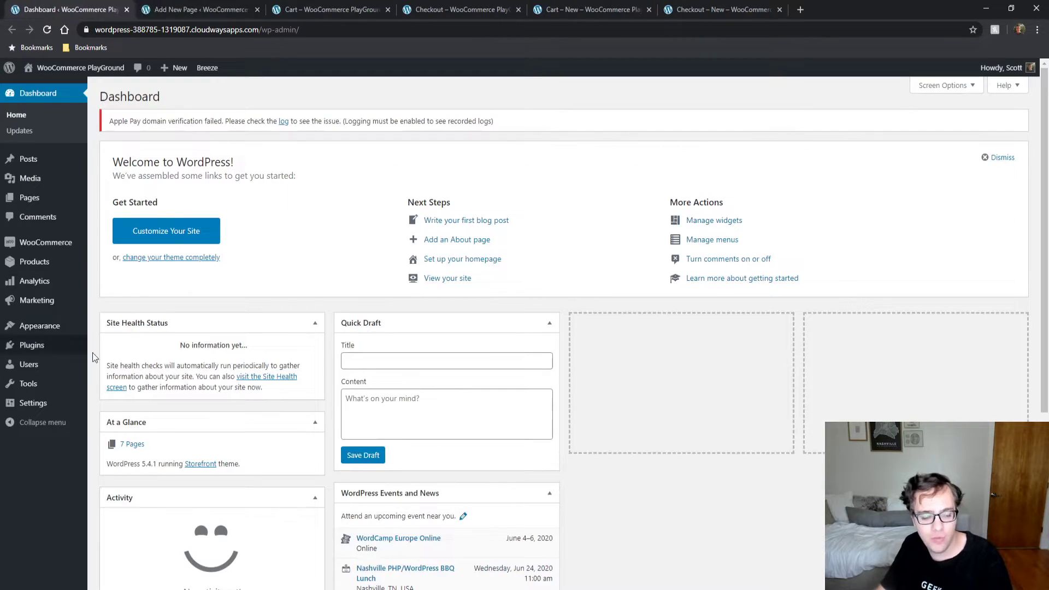
{"action": "left_click", "coordinate": [42, 346]}
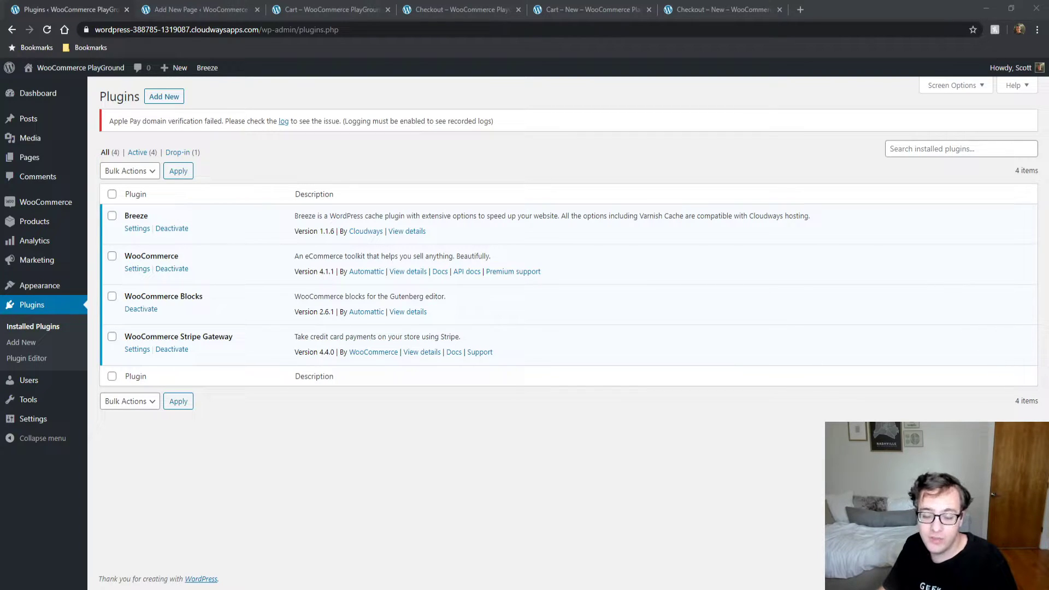
Step: Close the classic Cart and Checkout browser tabs
{"action": "left_click", "coordinate": [291, 8]}
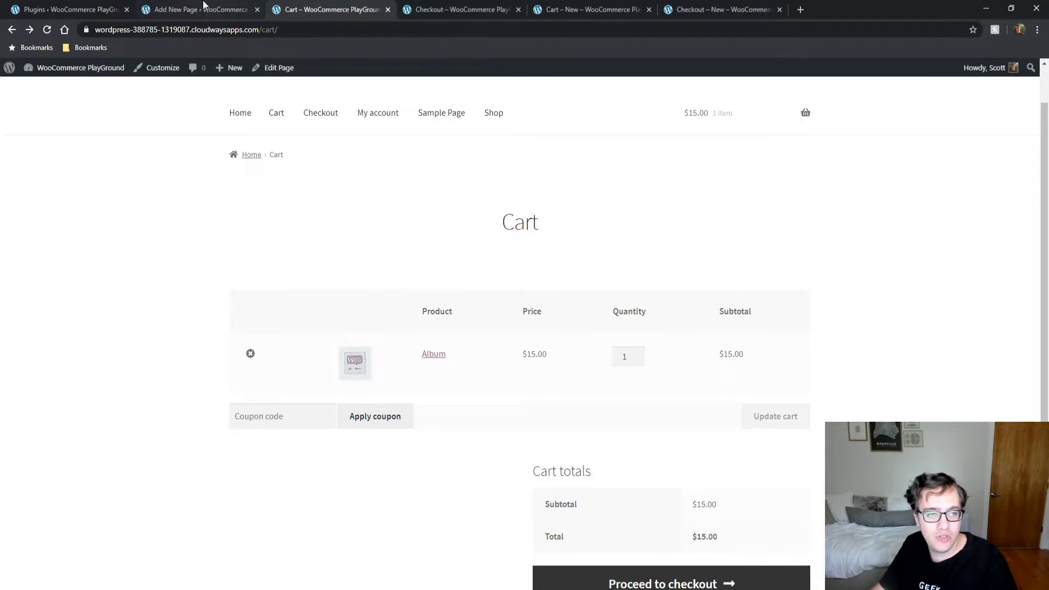
{"action": "left_click", "coordinate": [204, 7]}
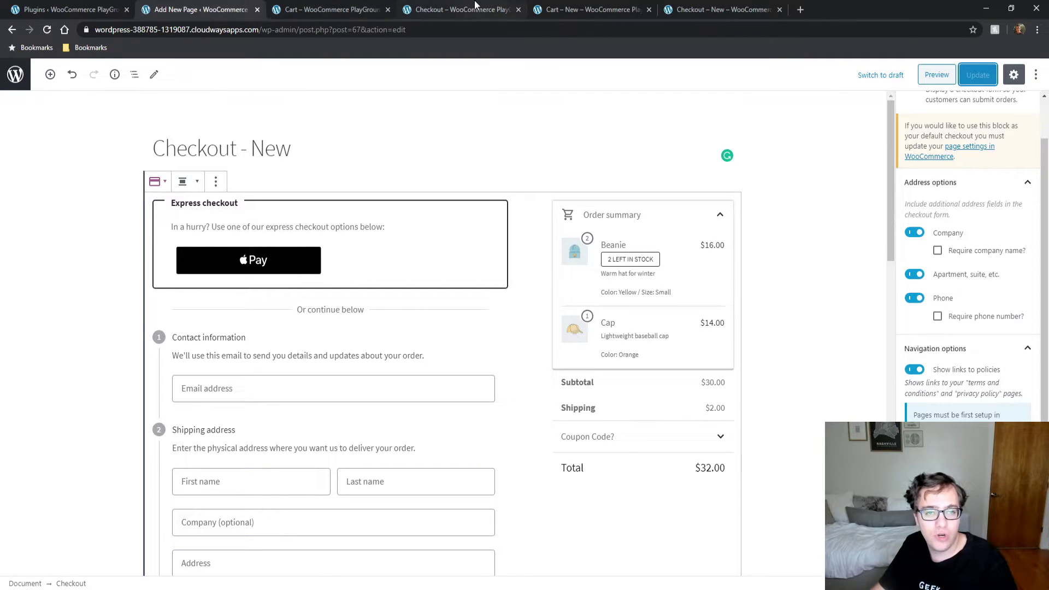
{"action": "left_click", "coordinate": [467, 8]}
{"action": "left_click", "coordinate": [352, 8]}
{"action": "left_click", "coordinate": [388, 10]}
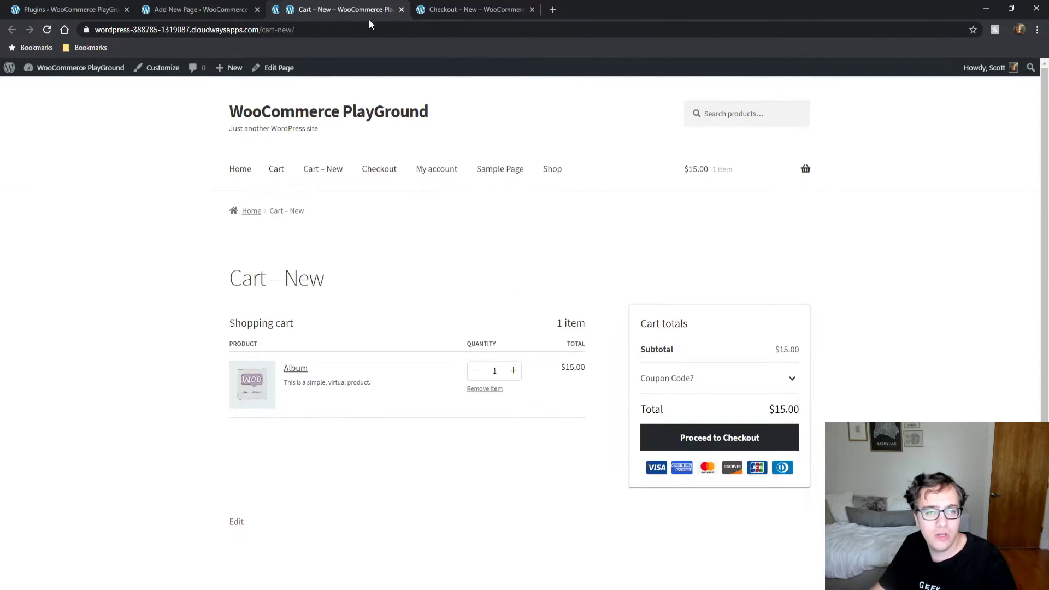
Step: Edit the Cart – New page, select the Cart block and preview its Empty Cart then Full Cart states
{"action": "left_click", "coordinate": [275, 68]}
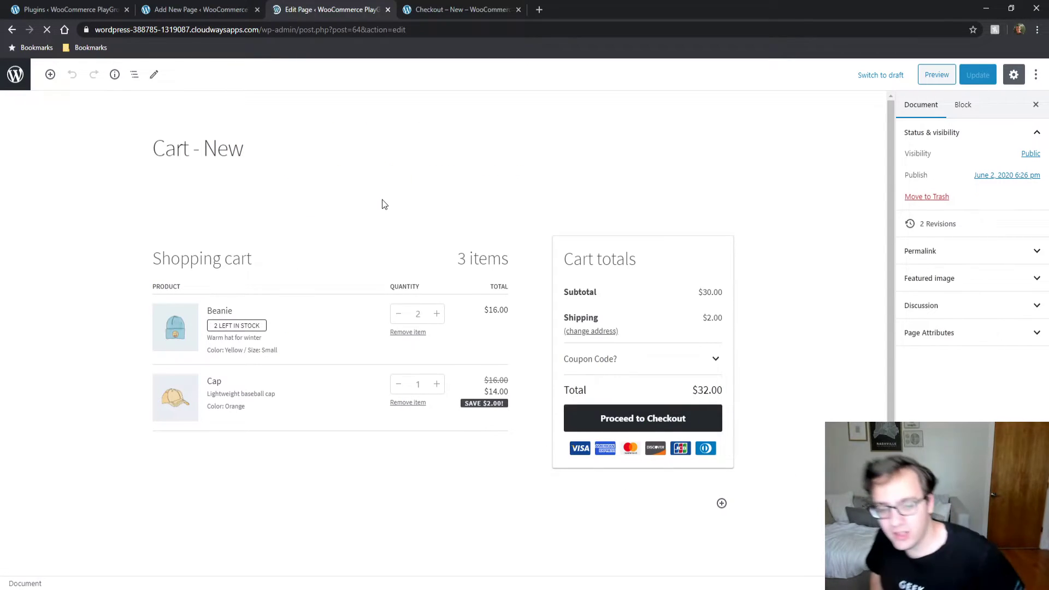
{"action": "left_click", "coordinate": [382, 257]}
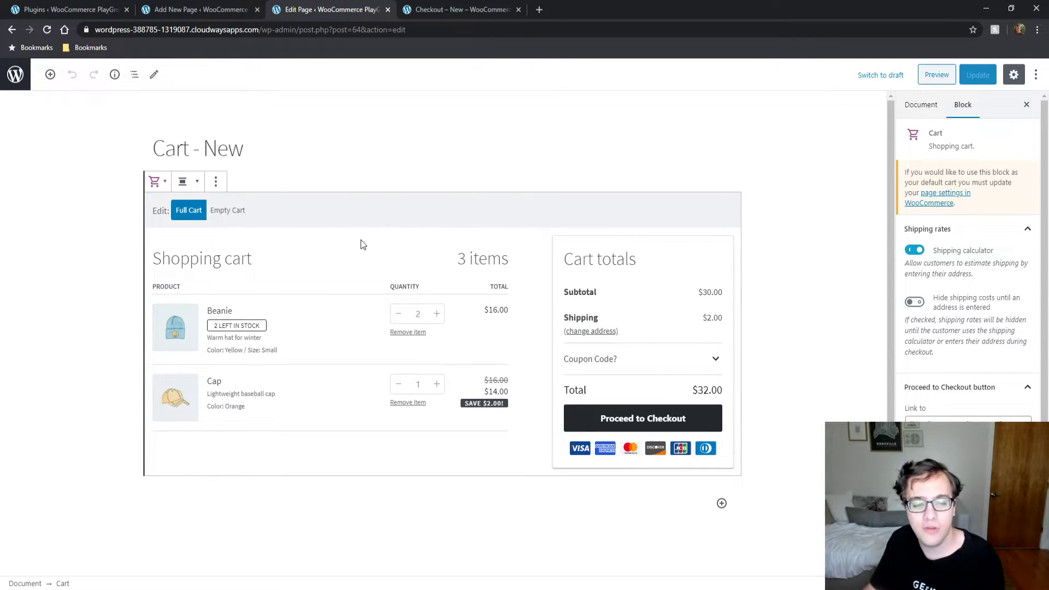
{"action": "left_click", "coordinate": [224, 217]}
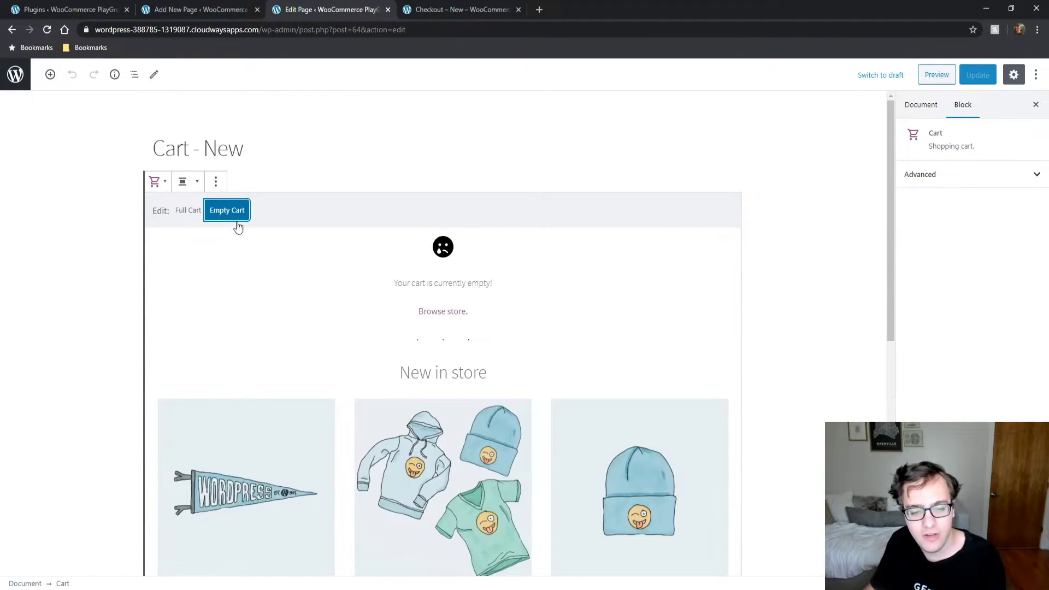
{"action": "scroll", "coordinate": [282, 250], "scroll_direction": "down", "scroll_amount": 3}
{"action": "scroll", "coordinate": [279, 274], "scroll_direction": "up", "scroll_amount": 3}
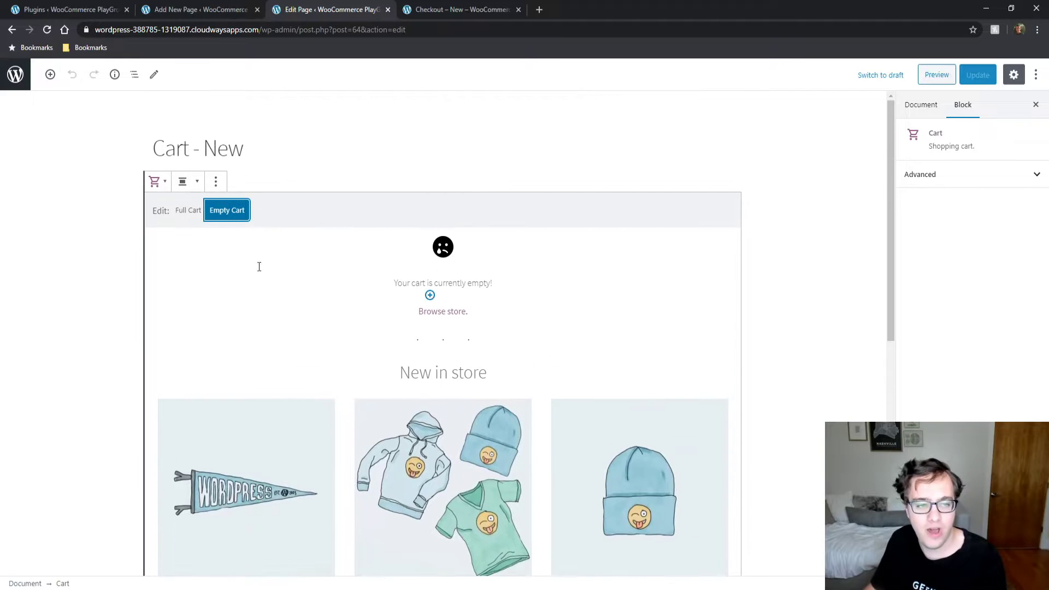
{"action": "left_click", "coordinate": [189, 212]}
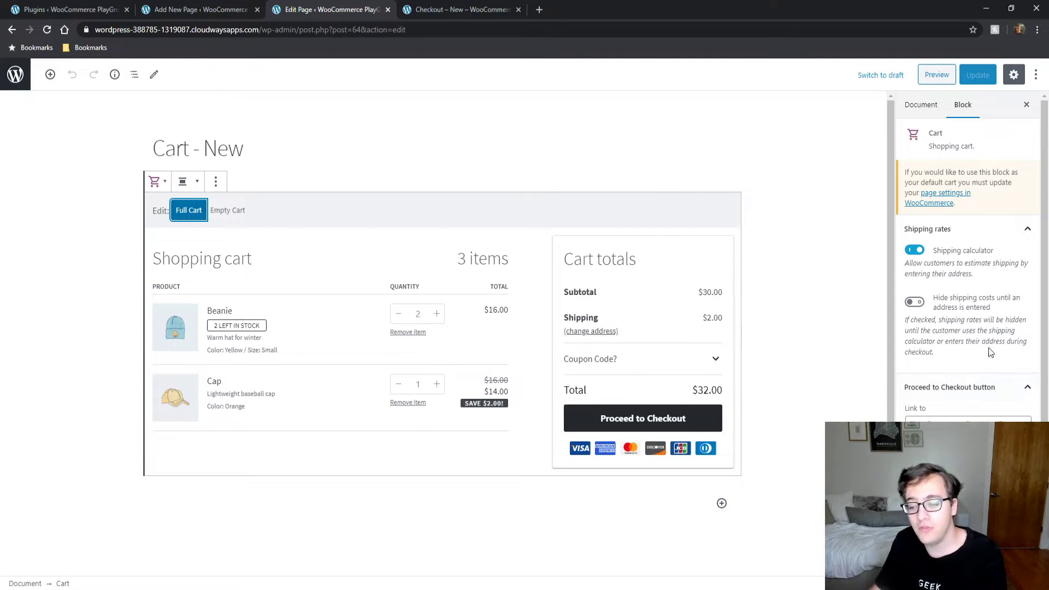
{"action": "scroll", "coordinate": [989, 348], "scroll_direction": "down", "scroll_amount": 1}
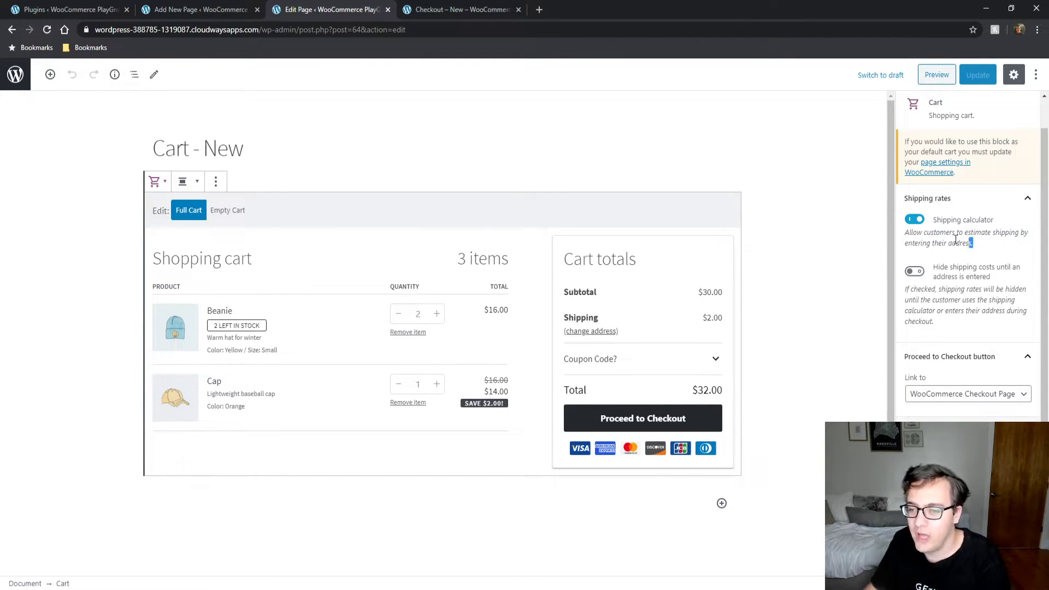
Step: Leave the Cart block's shipping calculator off and hide shipping costs until an address is entered
{"action": "left_click_drag", "start_coordinate": [950, 239], "coordinate": [778, 279]}
{"action": "left_click", "coordinate": [594, 296]}
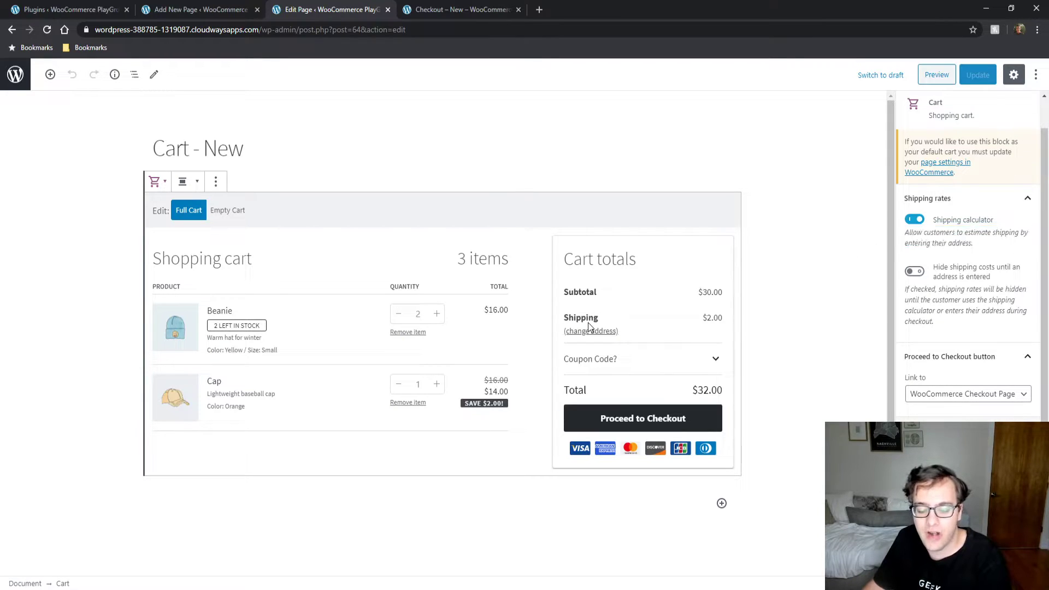
{"action": "left_click", "coordinate": [914, 218]}
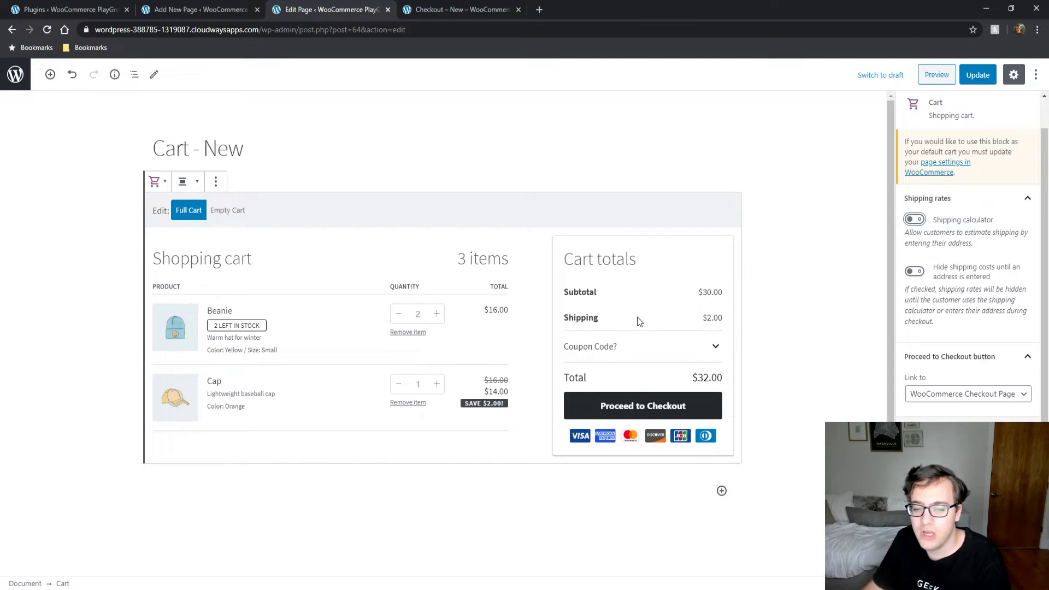
{"action": "left_click", "coordinate": [915, 219]}
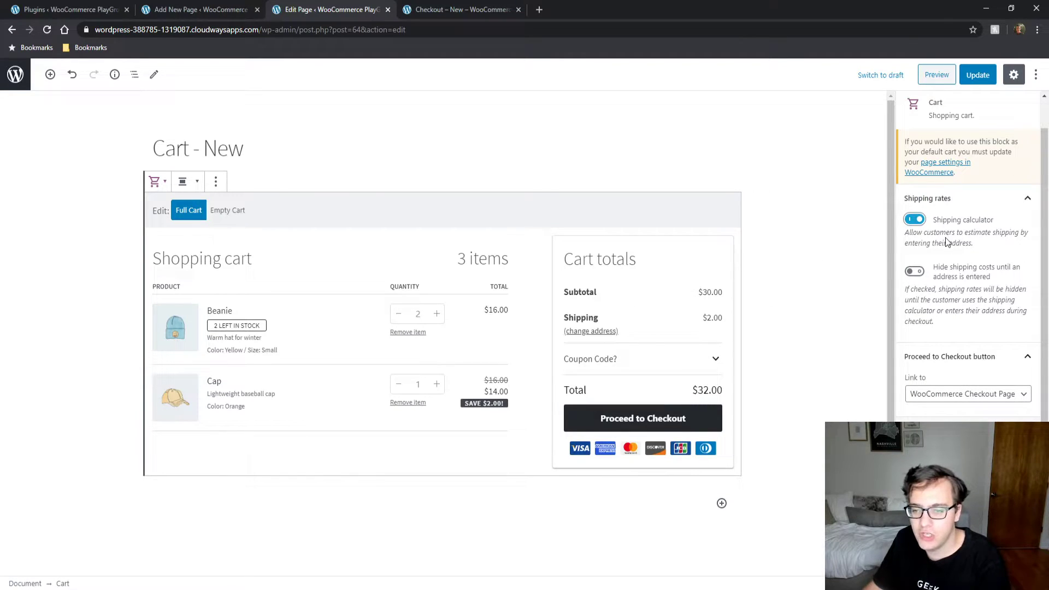
{"action": "left_click", "coordinate": [915, 220]}
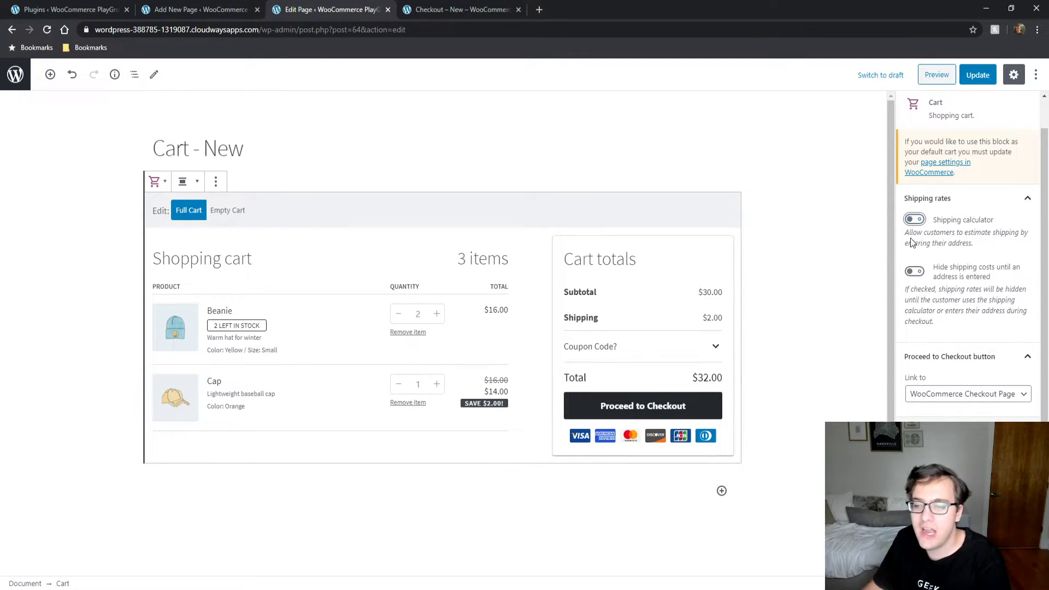
{"action": "left_click", "coordinate": [913, 271]}
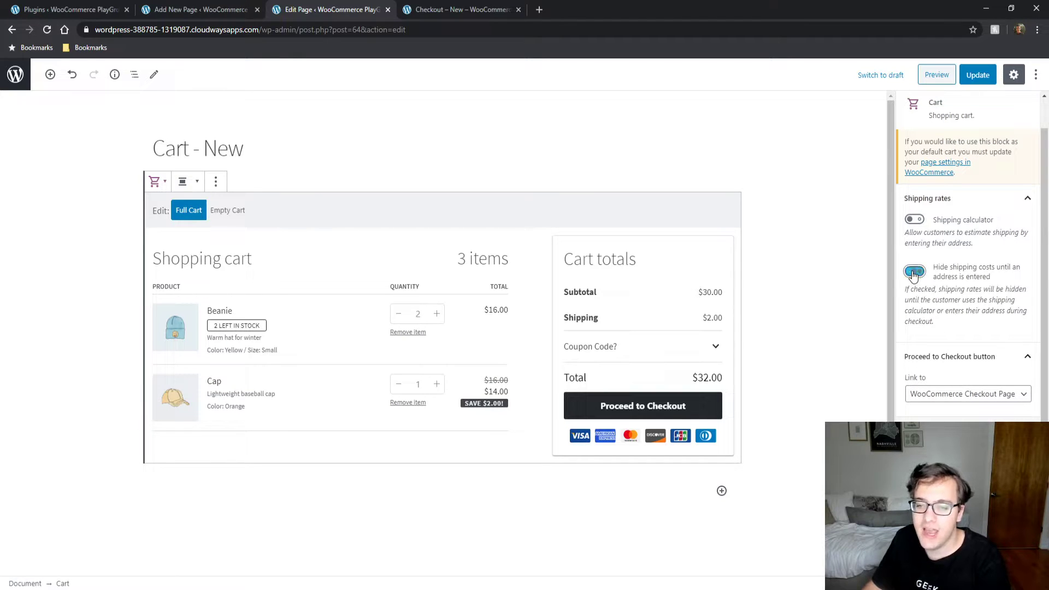
{"action": "scroll", "coordinate": [951, 284], "scroll_direction": "up", "scroll_amount": 1}
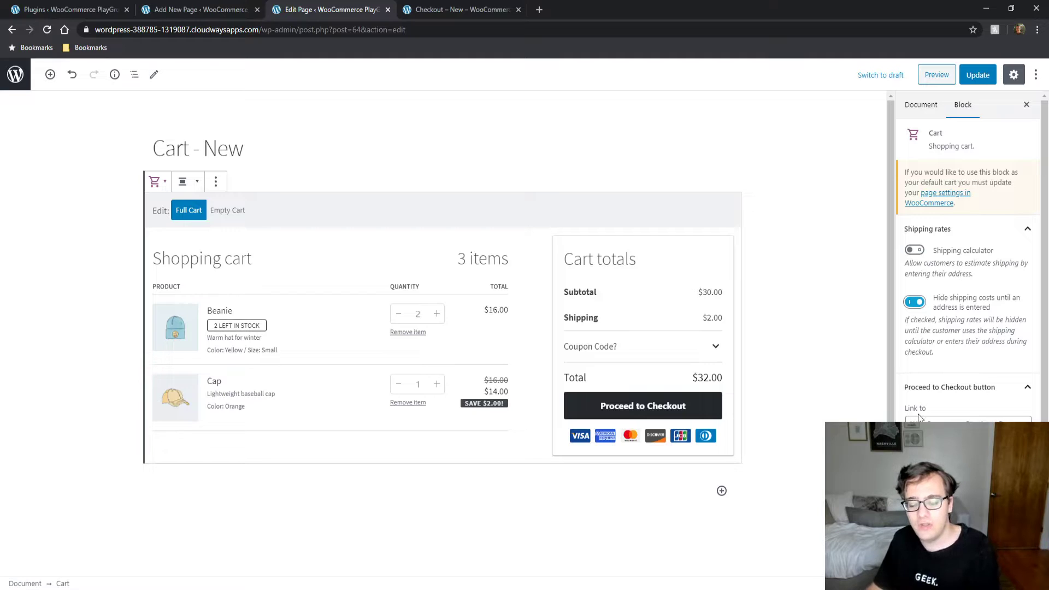
Step: Switch to the Checkout - New editor and look over its checkout form and page settings
{"action": "left_click", "coordinate": [194, 8]}
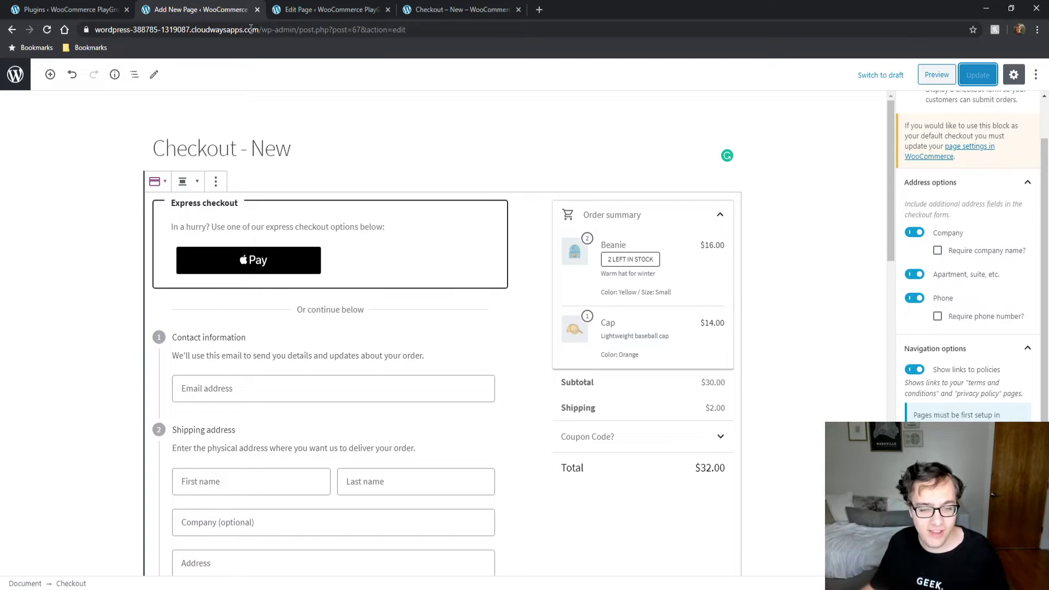
{"action": "scroll", "coordinate": [129, 233], "scroll_direction": "down", "scroll_amount": 3}
{"action": "scroll", "coordinate": [119, 222], "scroll_direction": "down", "scroll_amount": 3}
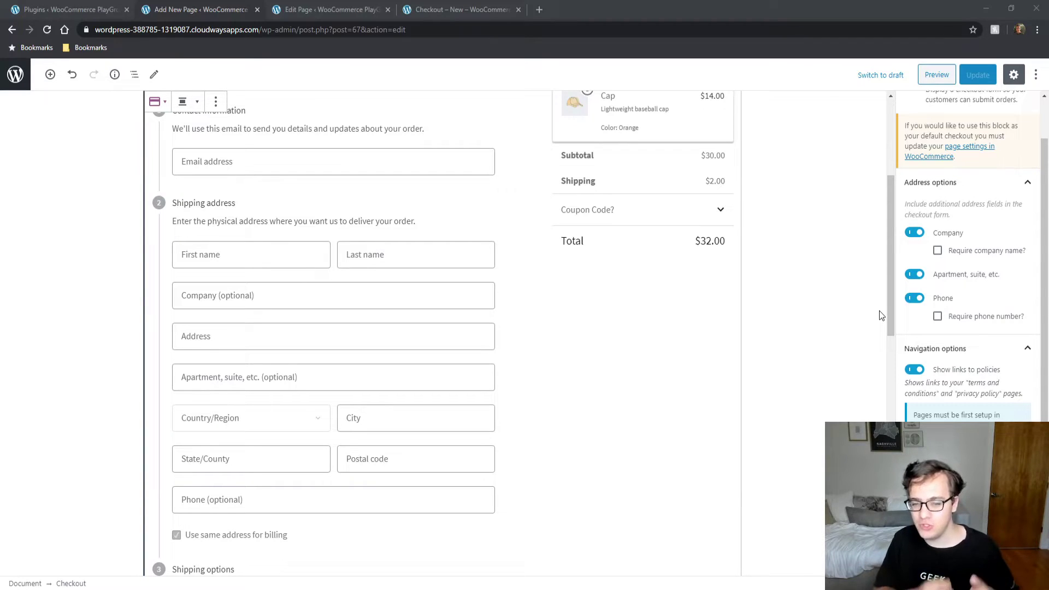
{"action": "left_click", "coordinate": [880, 311]}
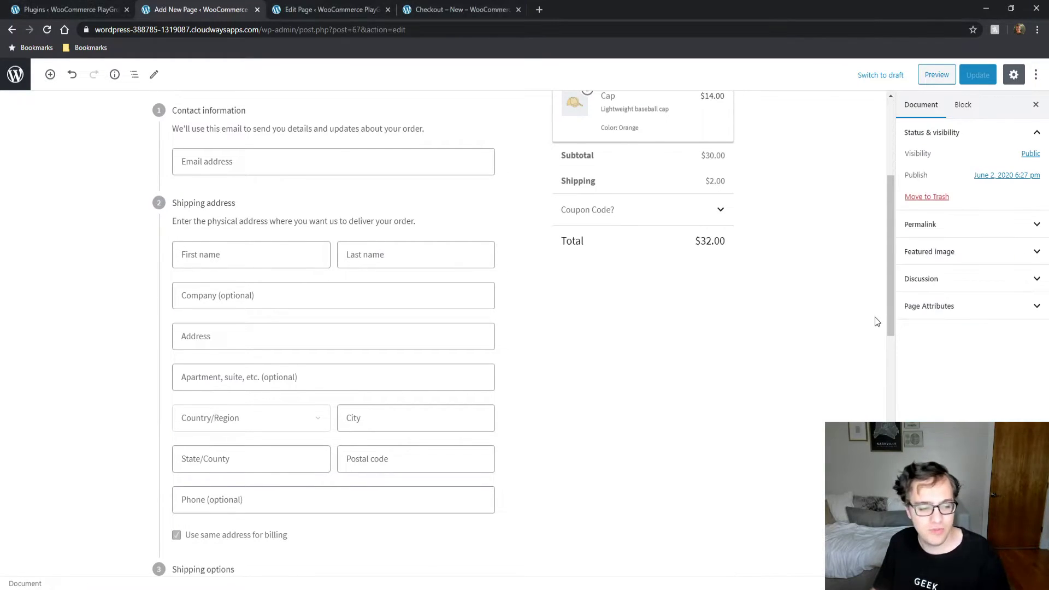
{"action": "scroll", "coordinate": [873, 319], "scroll_direction": "up", "scroll_amount": 3}
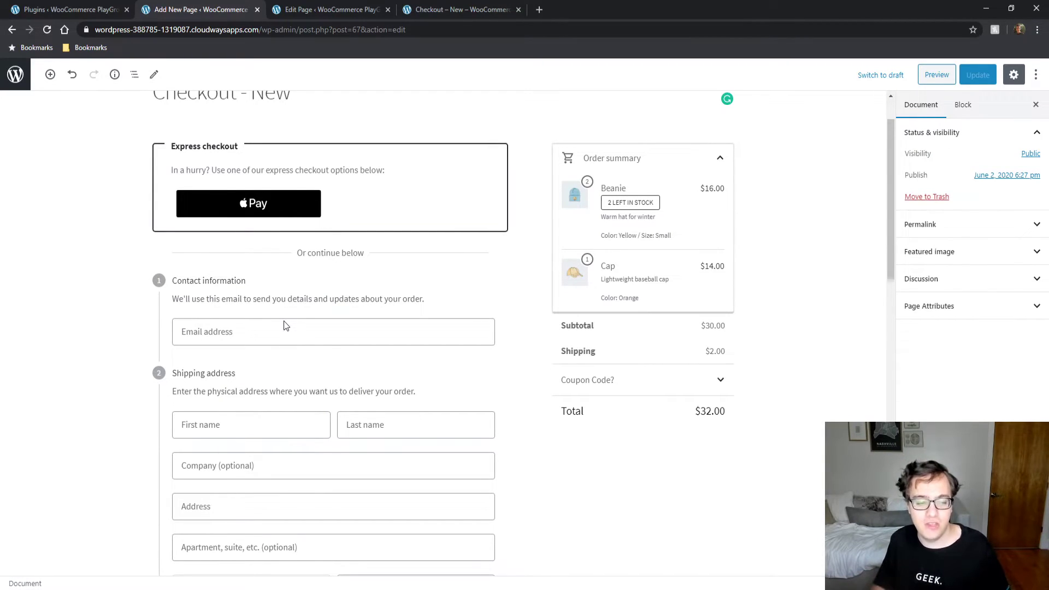
{"action": "scroll", "coordinate": [300, 330], "scroll_direction": "down", "scroll_amount": 2}
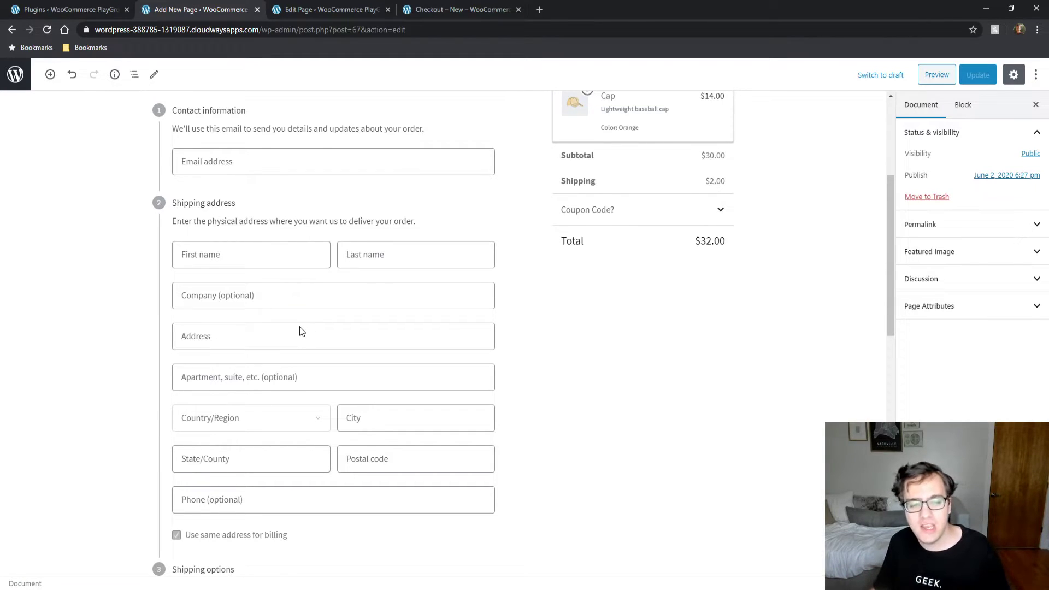
Step: Select the Checkout block and turn off the Company field in Address options
{"action": "left_click", "coordinate": [626, 240]}
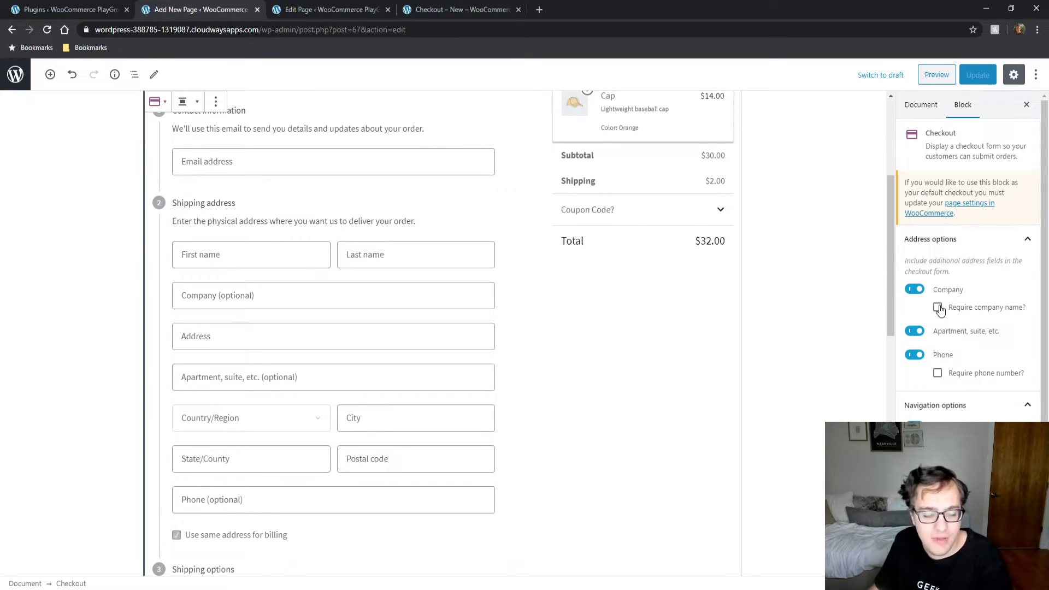
{"action": "left_click", "coordinate": [916, 292]}
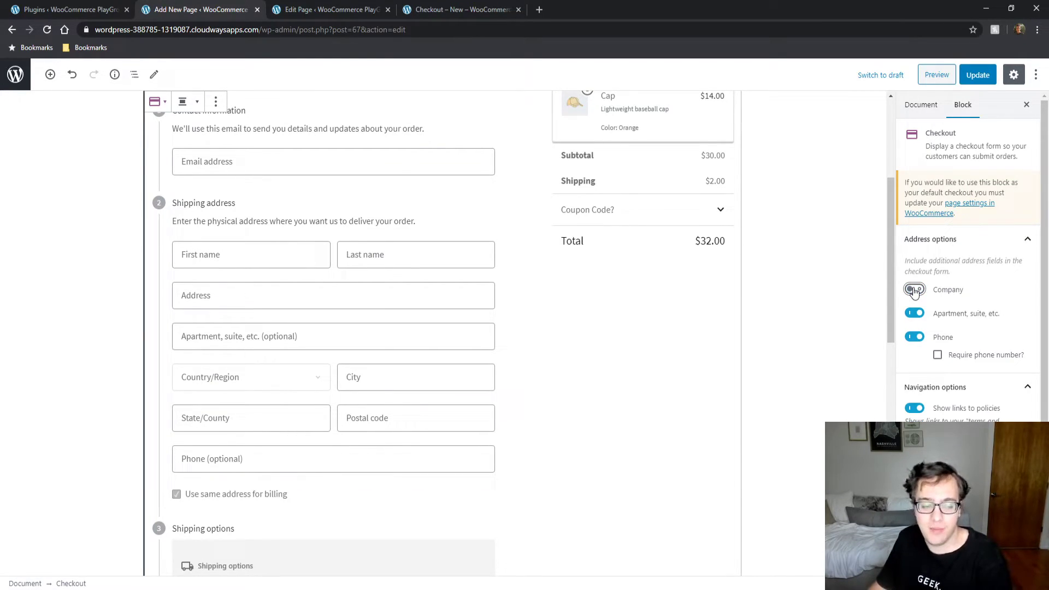
{"action": "left_click", "coordinate": [915, 291]}
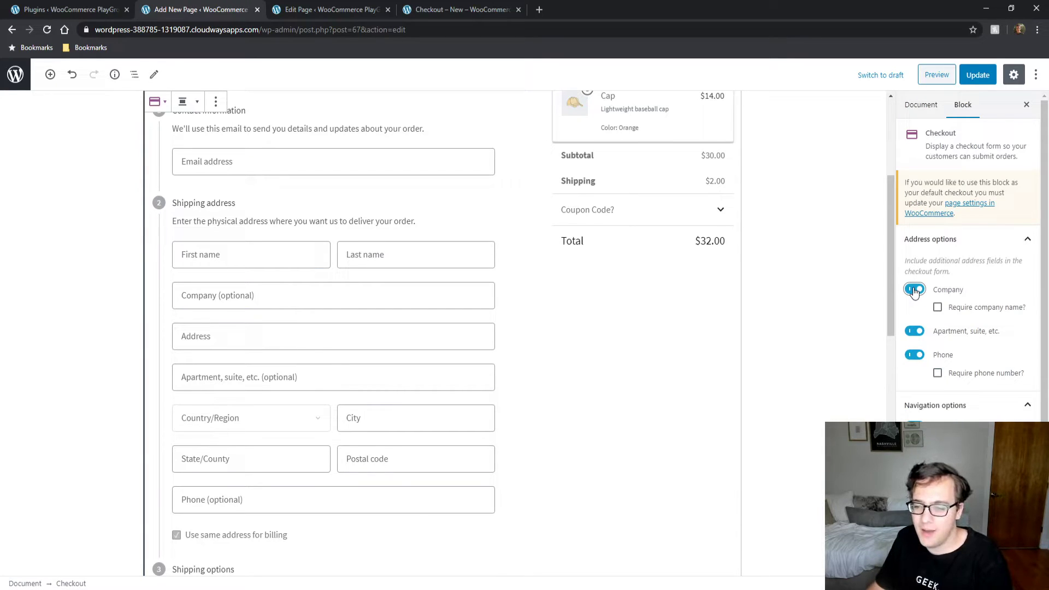
{"action": "left_click", "coordinate": [915, 292]}
Step: Keep the Phone field, make the phone number required, and try hiding the Apartment field
{"action": "left_click", "coordinate": [916, 338]}
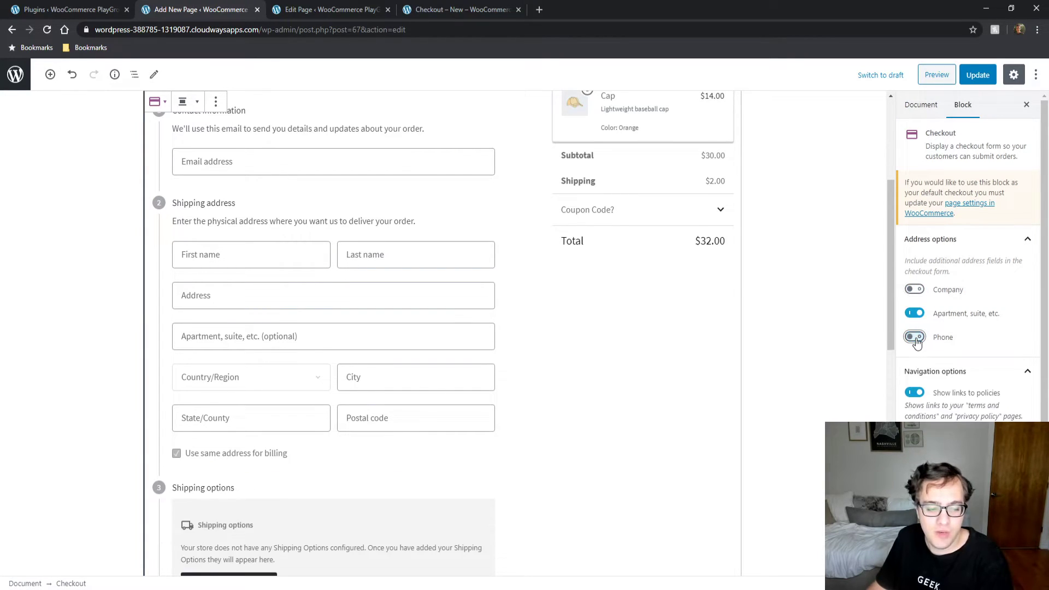
{"action": "left_click", "coordinate": [915, 338]}
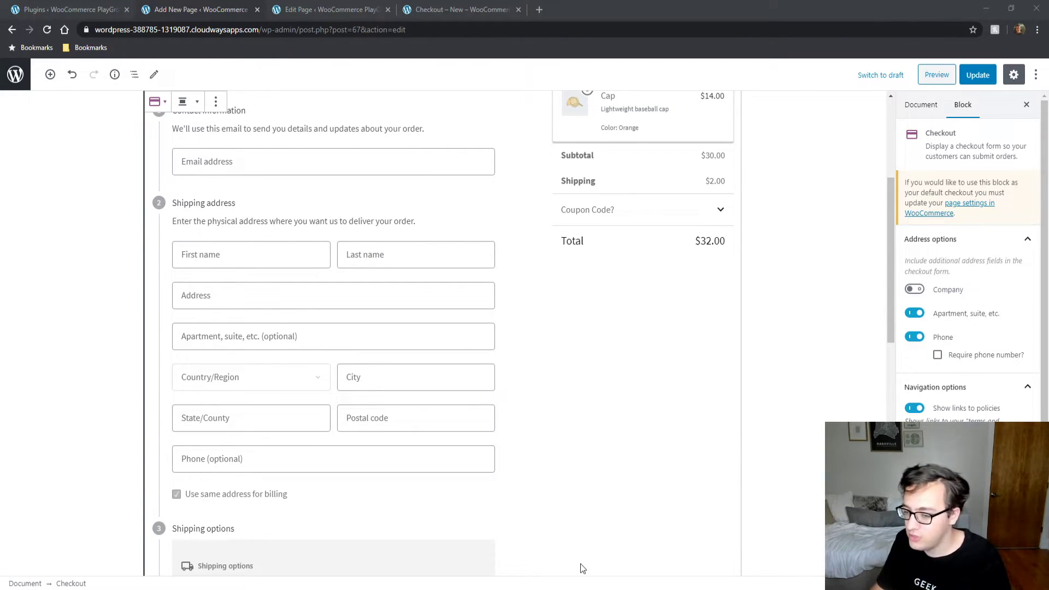
{"action": "left_click", "coordinate": [938, 359]}
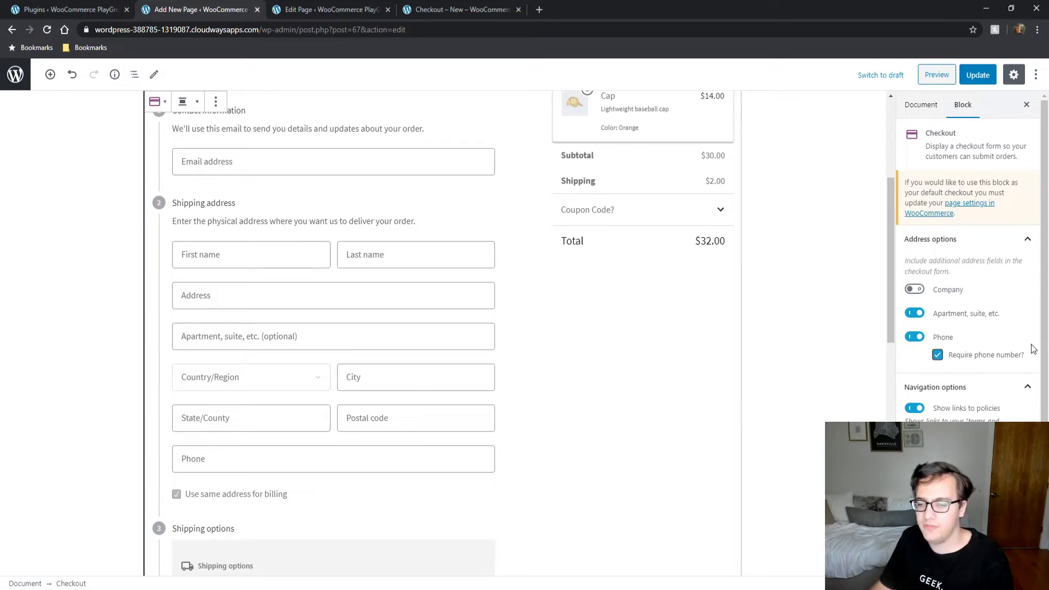
{"action": "left_click", "coordinate": [914, 313]}
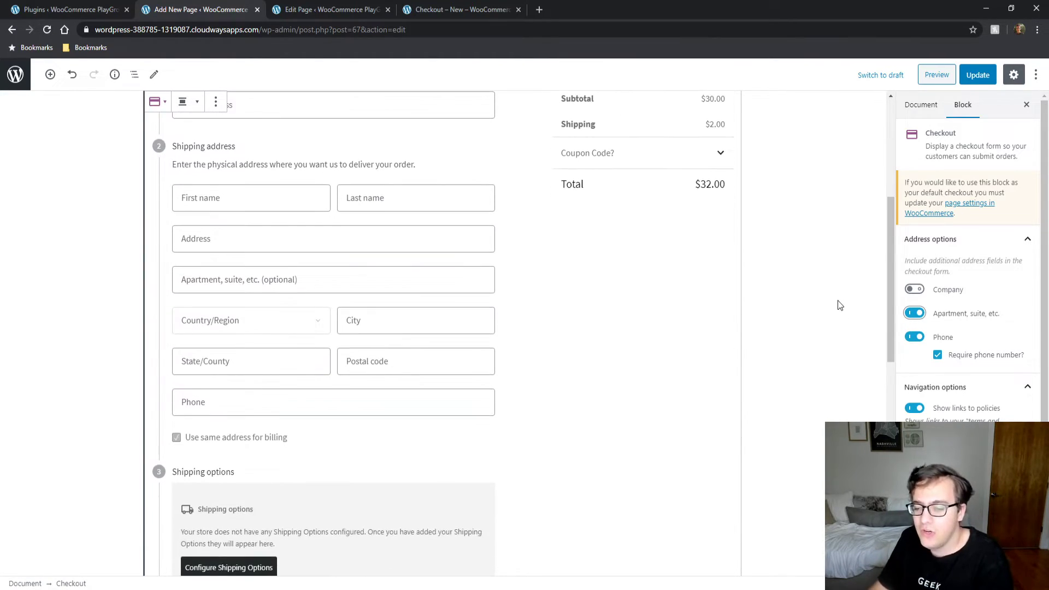
{"action": "scroll", "coordinate": [839, 308], "scroll_direction": "up", "scroll_amount": 2}
{"action": "scroll", "coordinate": [997, 371], "scroll_direction": "down", "scroll_amount": 2}
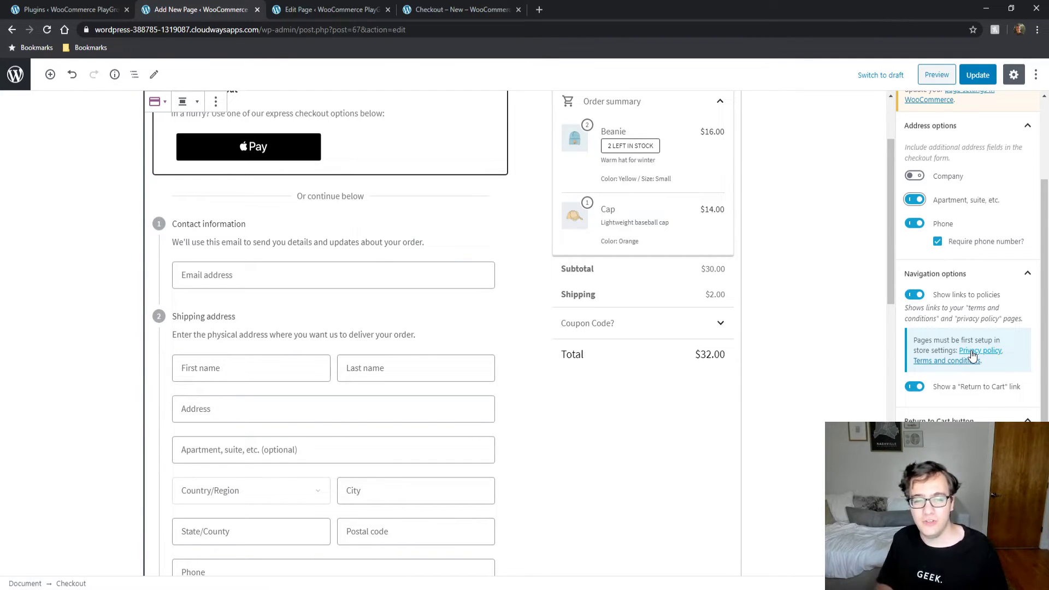
{"action": "scroll", "coordinate": [954, 353], "scroll_direction": "down", "scroll_amount": 2}
{"action": "scroll", "coordinate": [778, 393], "scroll_direction": "down", "scroll_amount": 3}
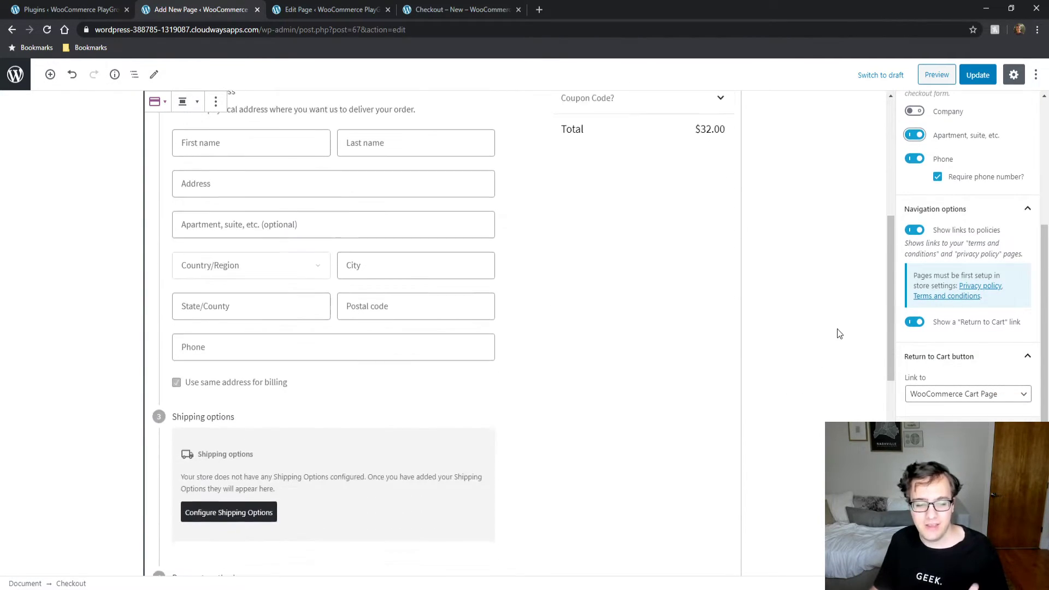
{"action": "scroll", "coordinate": [804, 361], "scroll_direction": "down", "scroll_amount": 3}
{"action": "scroll", "coordinate": [827, 333], "scroll_direction": "down", "scroll_amount": 2}
{"action": "scroll", "coordinate": [826, 341], "scroll_direction": "down", "scroll_amount": 1}
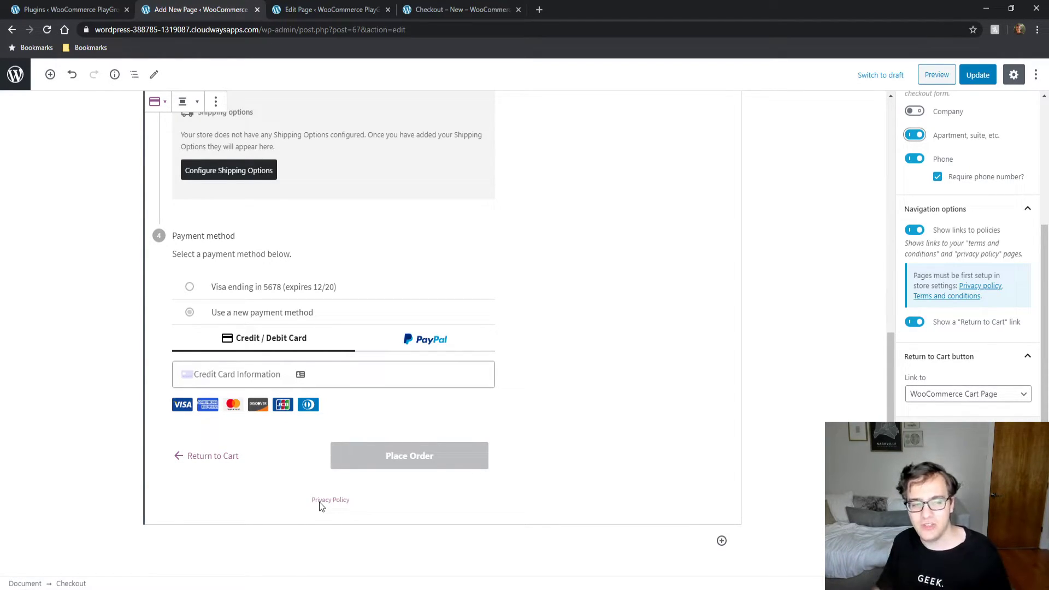
{"action": "scroll", "coordinate": [319, 502], "scroll_direction": "up", "scroll_amount": 2}
{"action": "scroll", "coordinate": [345, 427], "scroll_direction": "up", "scroll_amount": 2}
{"action": "scroll", "coordinate": [331, 438], "scroll_direction": "up", "scroll_amount": 2}
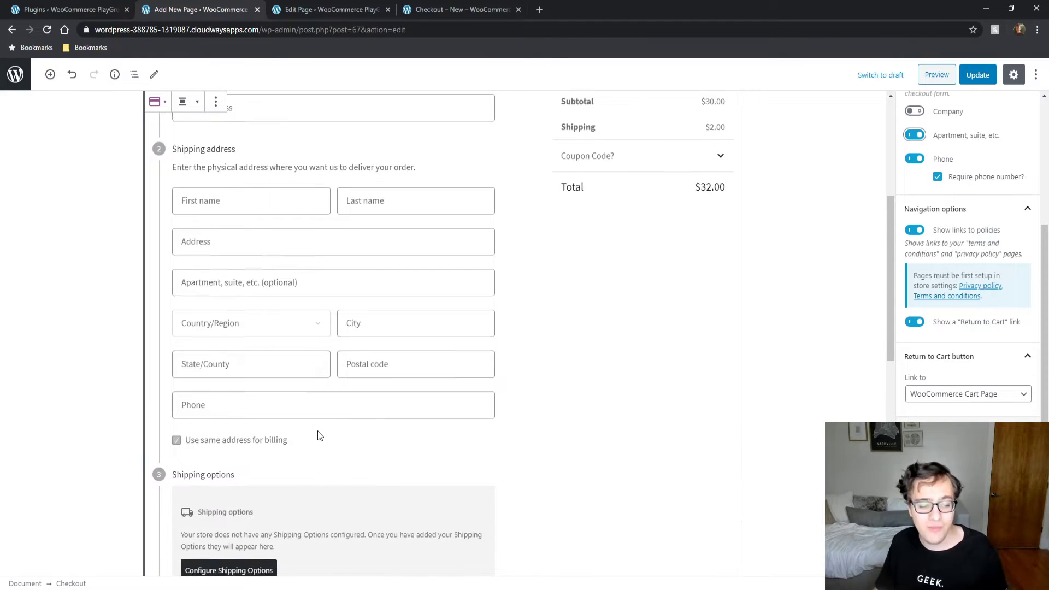
{"action": "scroll", "coordinate": [320, 436], "scroll_direction": "down", "scroll_amount": 2}
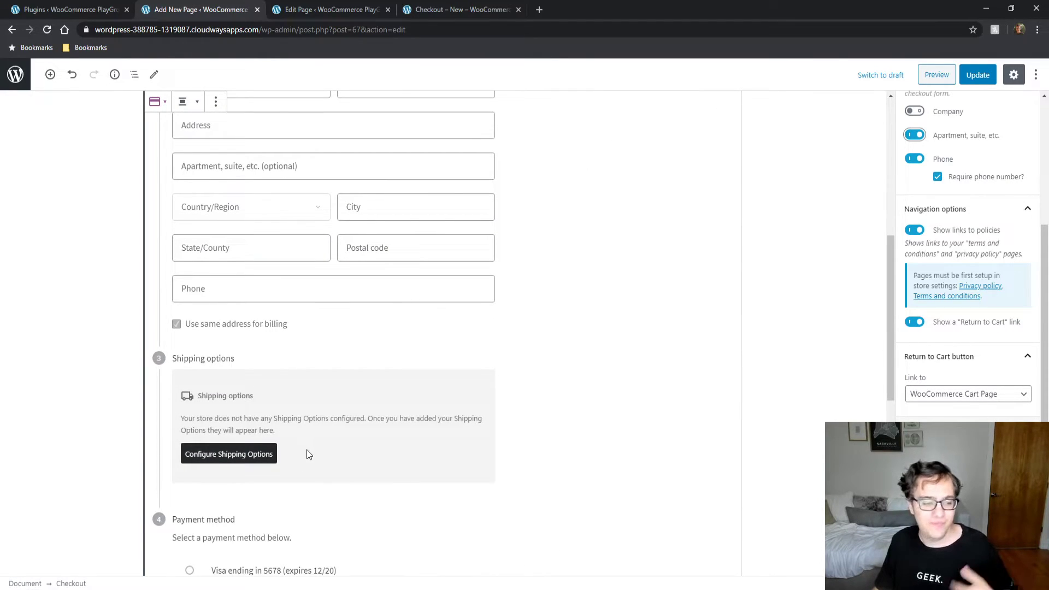
{"action": "scroll", "coordinate": [314, 402], "scroll_direction": "up", "scroll_amount": 3}
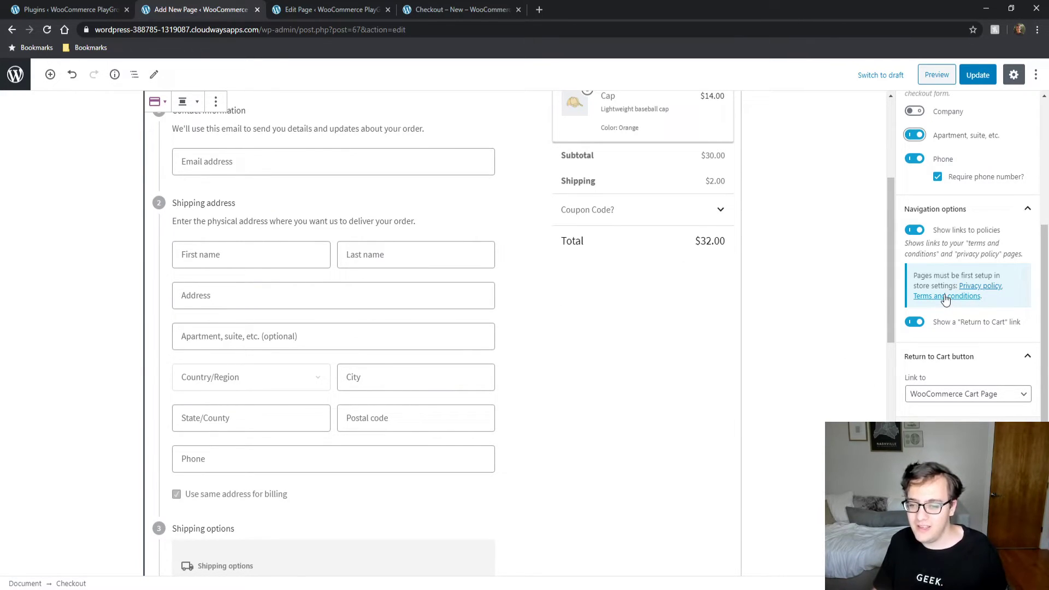
Step: In WooCommerce advanced settings set Privacy Policy as the Terms and conditions page and save
{"action": "left_click", "coordinate": [947, 297]}
{"action": "left_click", "coordinate": [342, 7]}
{"action": "left_click", "coordinate": [293, 410]}
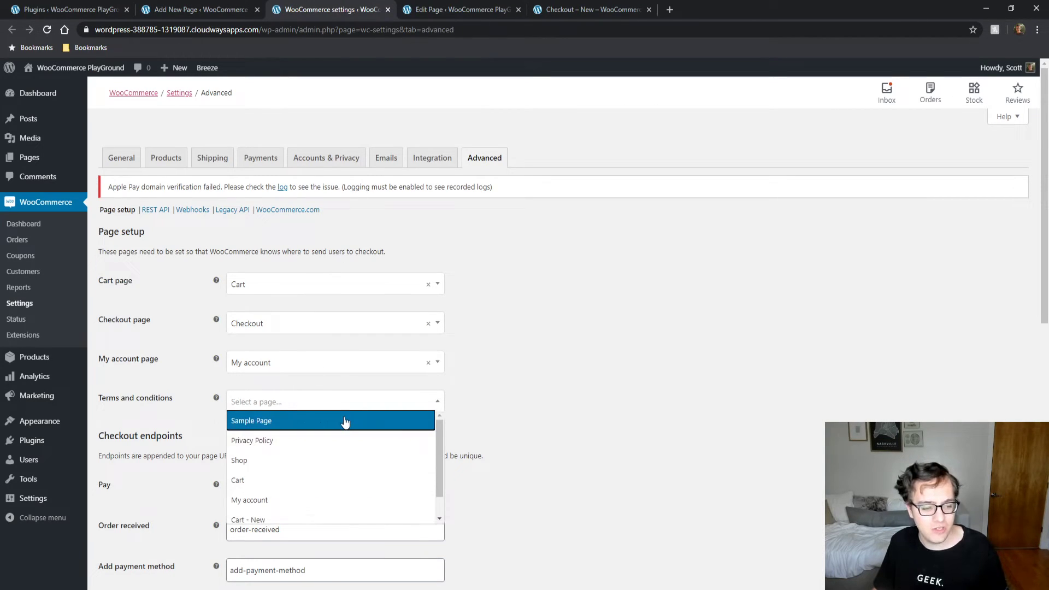
{"action": "left_click", "coordinate": [307, 451]}
{"action": "scroll", "coordinate": [186, 526], "scroll_direction": "down", "scroll_amount": 10}
{"action": "left_click", "coordinate": [126, 531]}
Step: Return to the Checkout – New editor and reload it to pick up the change
{"action": "left_click", "coordinate": [201, 9]}
{"action": "key", "text": "ctrl+r"}
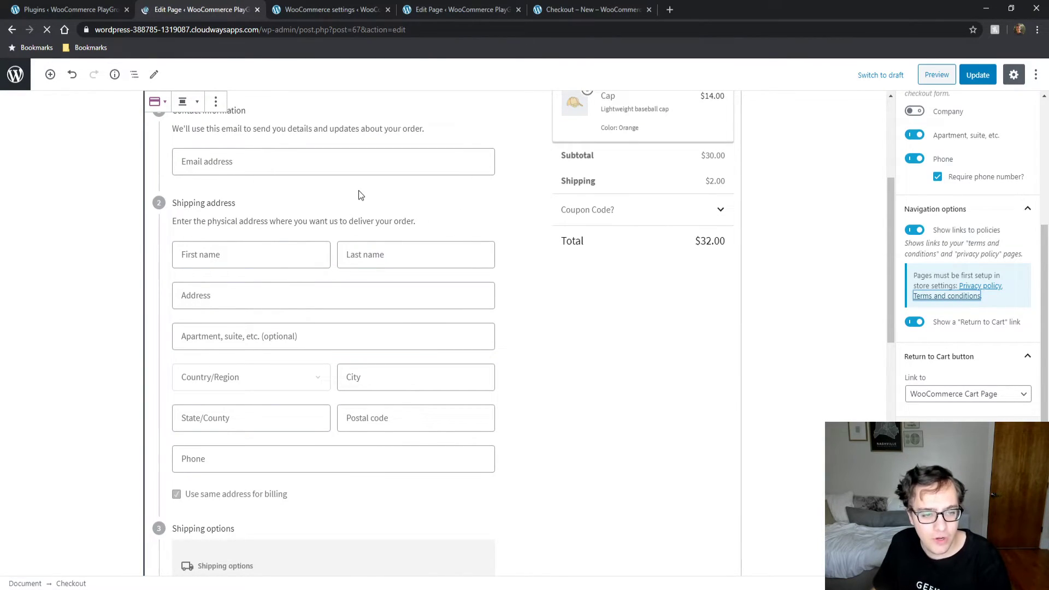
{"action": "scroll", "coordinate": [359, 191], "scroll_direction": "down", "scroll_amount": 2}
{"action": "scroll", "coordinate": [405, 215], "scroll_direction": "down", "scroll_amount": 3}
{"action": "scroll", "coordinate": [487, 276], "scroll_direction": "down", "scroll_amount": 2}
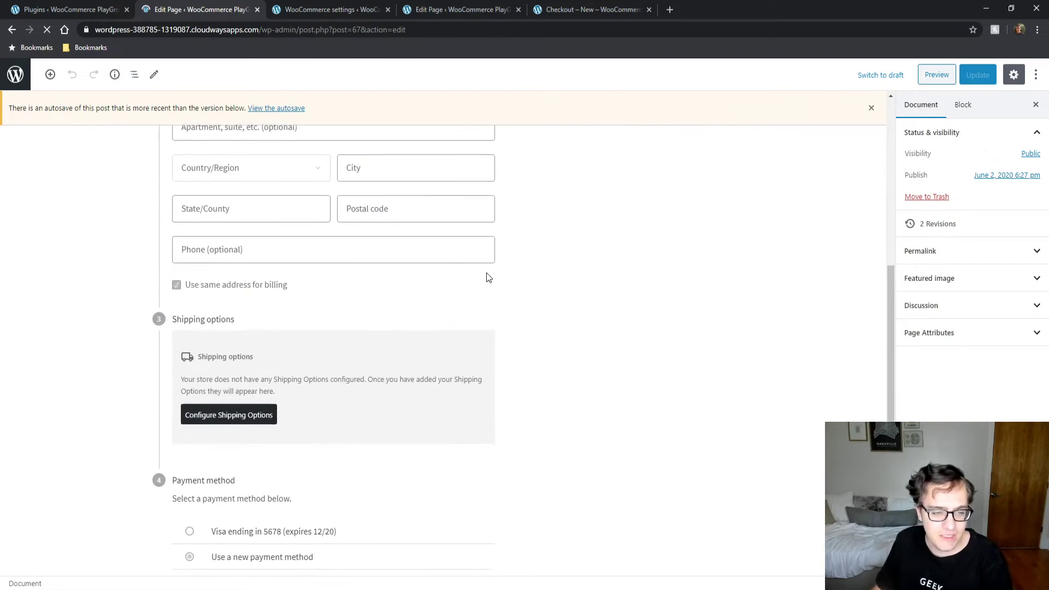
{"action": "scroll", "coordinate": [488, 279], "scroll_direction": "down", "scroll_amount": 1}
{"action": "scroll", "coordinate": [512, 293], "scroll_direction": "down", "scroll_amount": 3}
{"action": "scroll", "coordinate": [664, 295], "scroll_direction": "down", "scroll_amount": 1}
{"action": "left_click", "coordinate": [431, 460]}
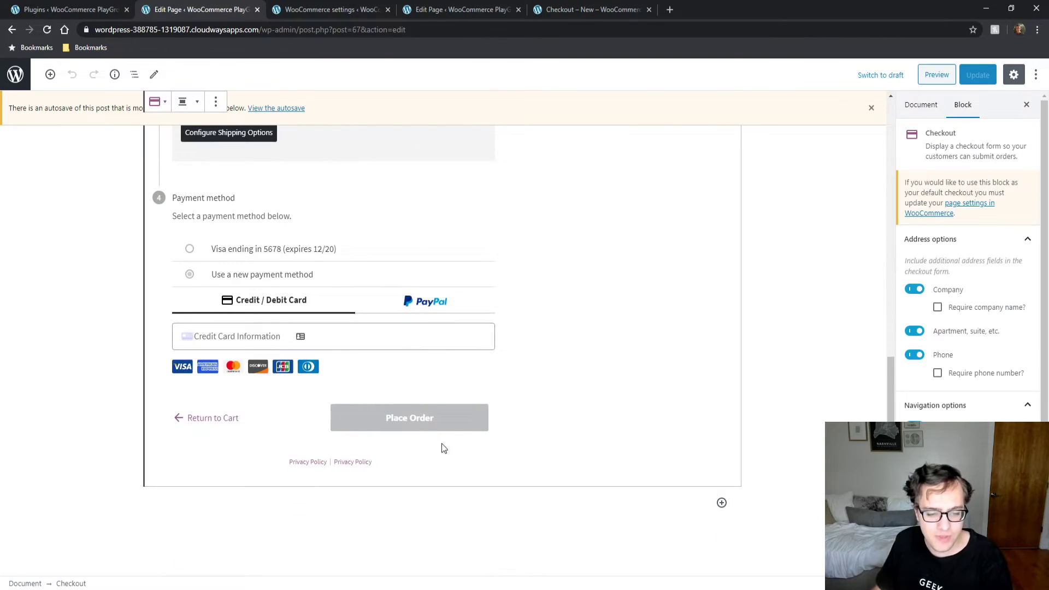
{"action": "scroll", "coordinate": [956, 408], "scroll_direction": "down", "scroll_amount": 1}
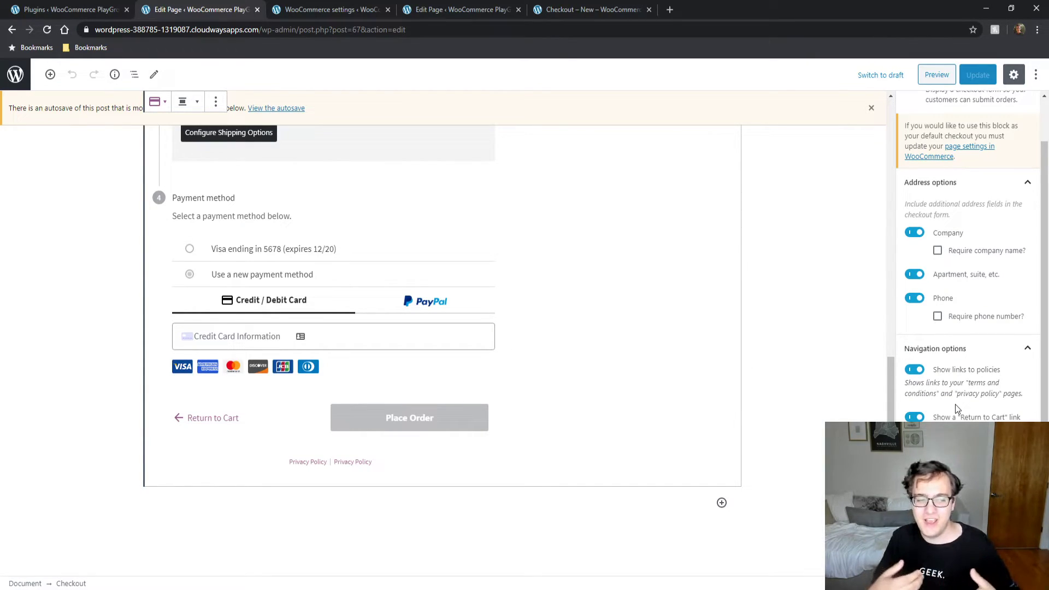
{"action": "scroll", "coordinate": [964, 263], "scroll_direction": "up", "scroll_amount": 1}
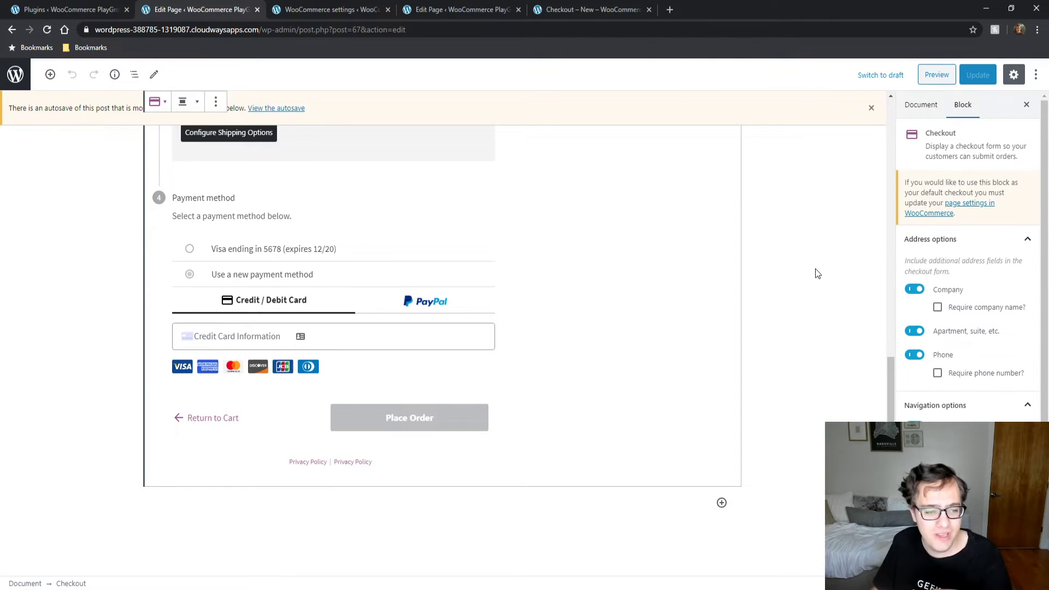
{"action": "scroll", "coordinate": [629, 287], "scroll_direction": "up", "scroll_amount": 2}
{"action": "scroll", "coordinate": [573, 306], "scroll_direction": "up", "scroll_amount": 1}
{"action": "scroll", "coordinate": [558, 326], "scroll_direction": "up", "scroll_amount": 2}
{"action": "scroll", "coordinate": [558, 326], "scroll_direction": "down", "scroll_amount": 2}
{"action": "scroll", "coordinate": [341, 345], "scroll_direction": "down", "scroll_amount": 1}
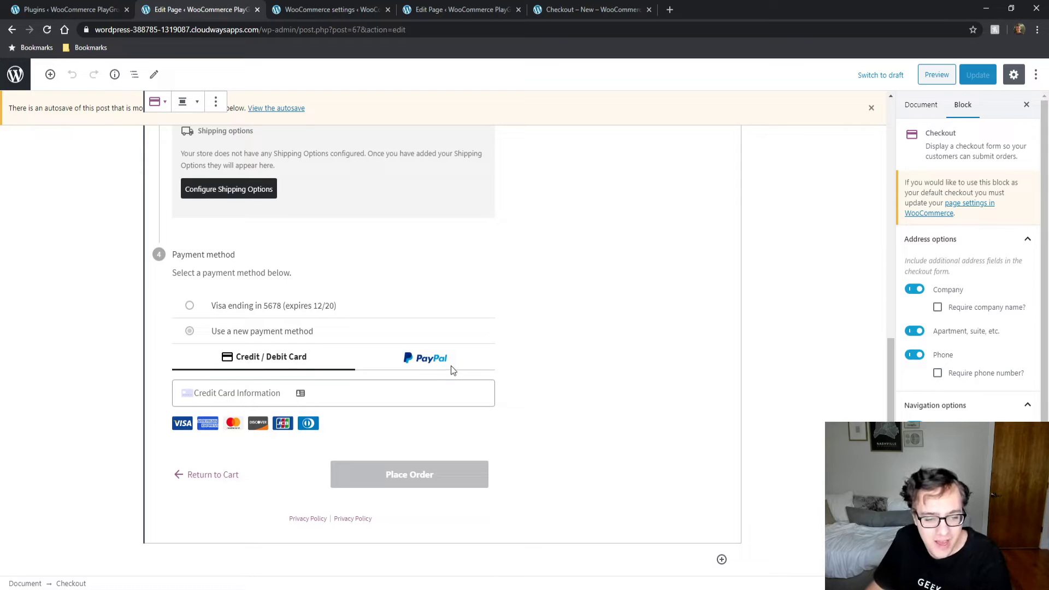
{"action": "scroll", "coordinate": [514, 317], "scroll_direction": "up", "scroll_amount": 3}
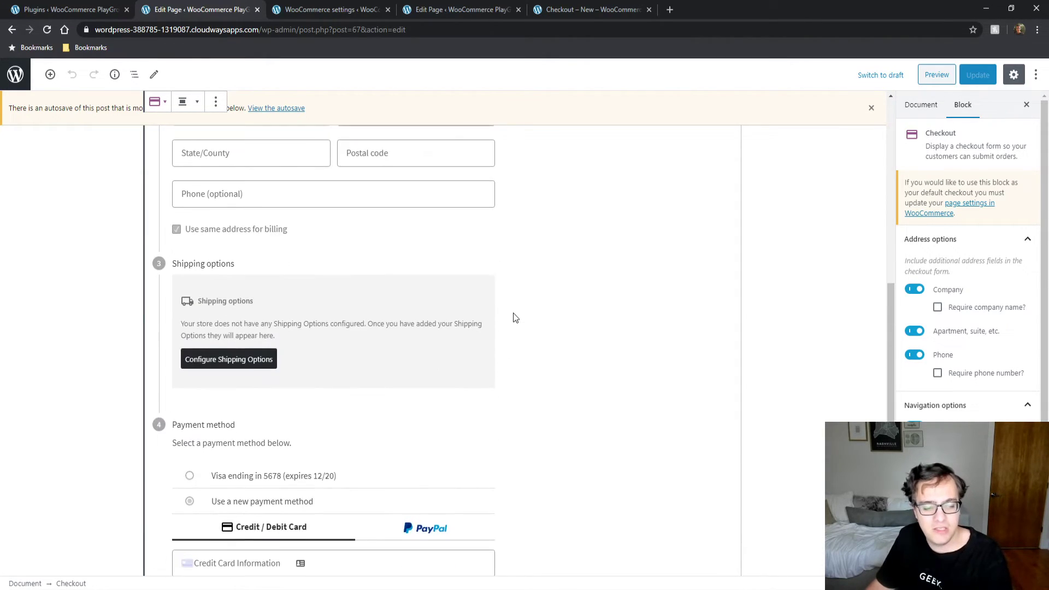
{"action": "scroll", "coordinate": [514, 317], "scroll_direction": "down", "scroll_amount": 2}
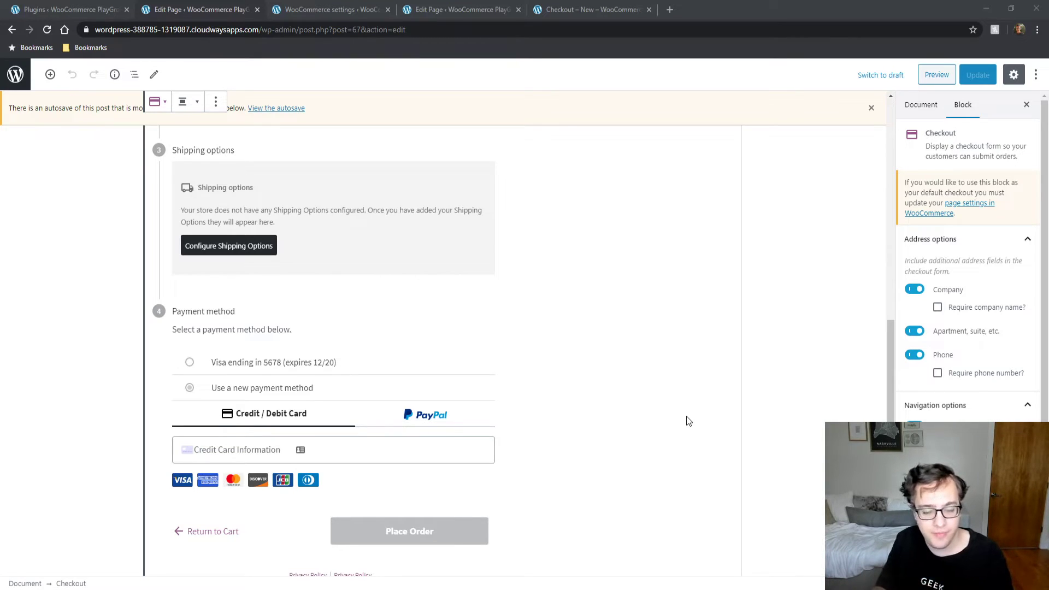
{"action": "left_click", "coordinate": [845, 208]}
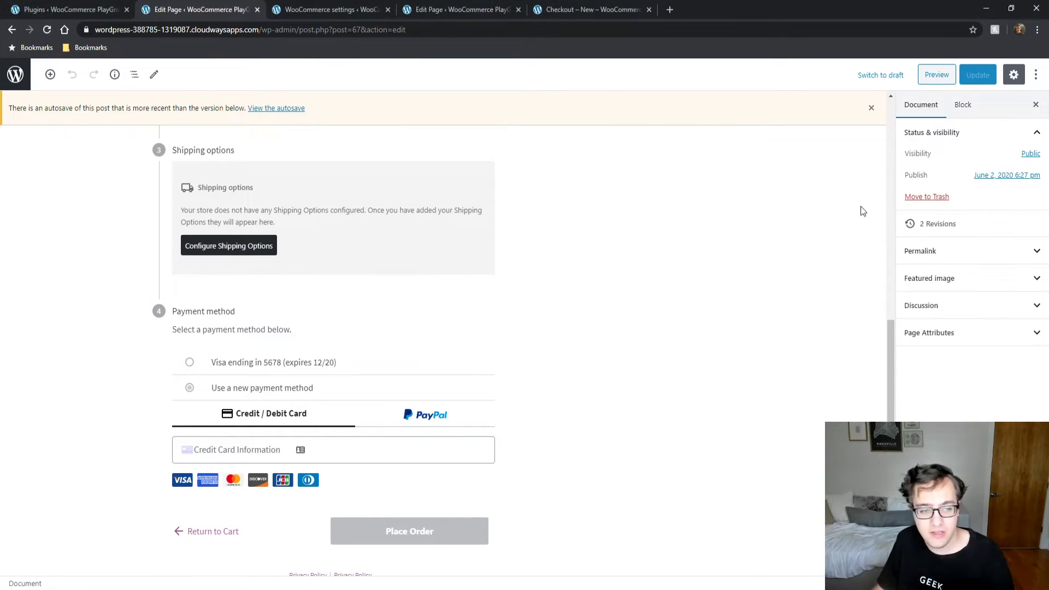
{"action": "scroll", "coordinate": [355, 274], "scroll_direction": "up", "scroll_amount": 2}
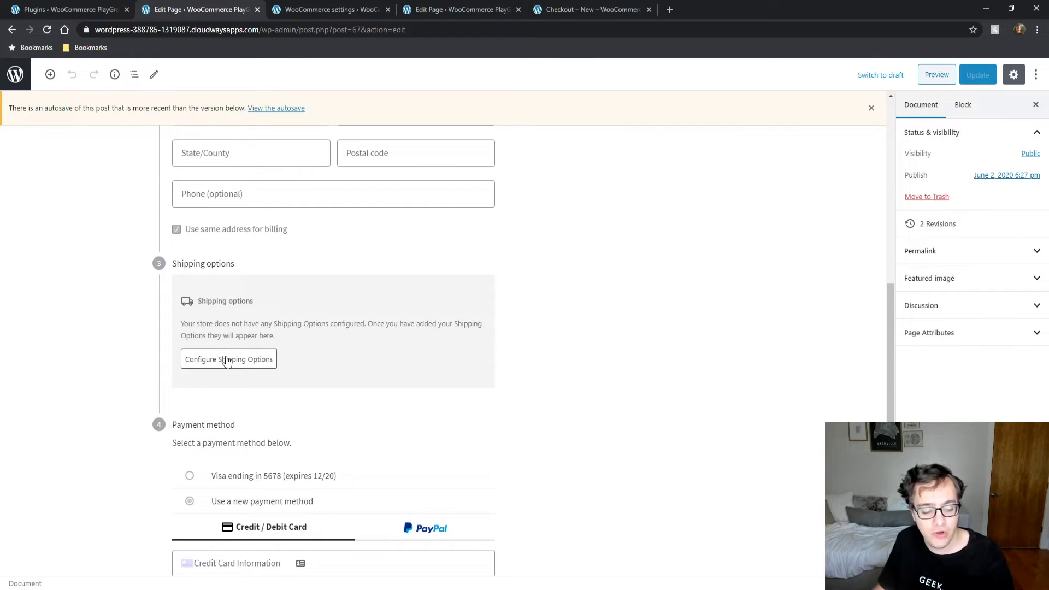
{"action": "scroll", "coordinate": [228, 362], "scroll_direction": "up", "scroll_amount": 1}
{"action": "scroll", "coordinate": [227, 359], "scroll_direction": "up", "scroll_amount": 1}
{"action": "scroll", "coordinate": [230, 351], "scroll_direction": "up", "scroll_amount": 1}
{"action": "scroll", "coordinate": [235, 342], "scroll_direction": "up", "scroll_amount": 2}
{"action": "scroll", "coordinate": [238, 337], "scroll_direction": "up", "scroll_amount": 1}
{"action": "scroll", "coordinate": [238, 335], "scroll_direction": "up", "scroll_amount": 1}
{"action": "scroll", "coordinate": [240, 336], "scroll_direction": "up", "scroll_amount": 1}
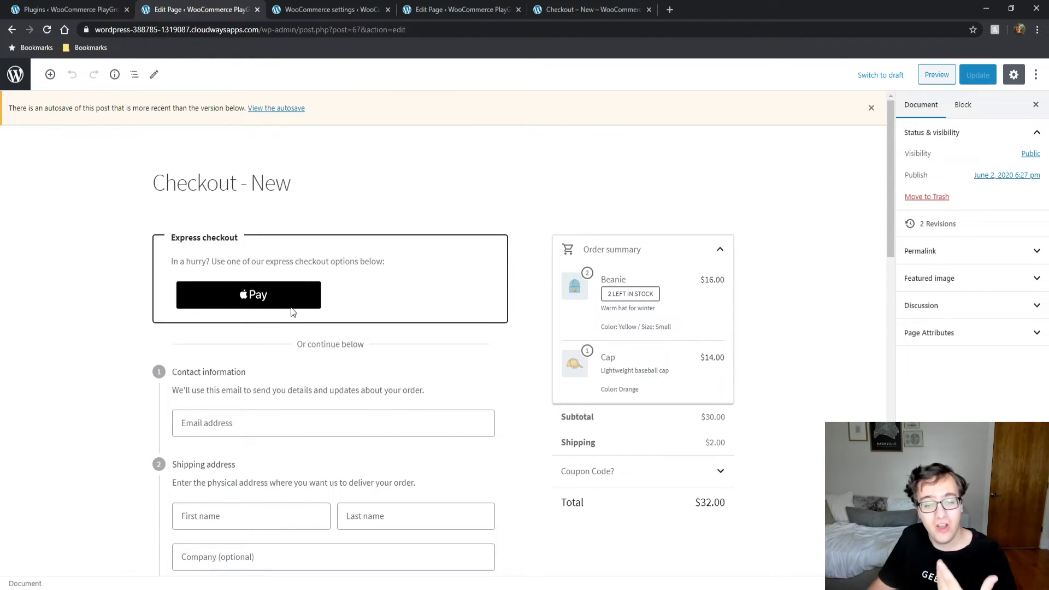
Step: Review the Checkout block's sidebar settings, then return to the page-level Document settings
{"action": "left_click", "coordinate": [716, 474]}
{"action": "scroll", "coordinate": [894, 410], "scroll_direction": "down", "scroll_amount": 2}
{"action": "scroll", "coordinate": [926, 410], "scroll_direction": "down", "scroll_amount": 1}
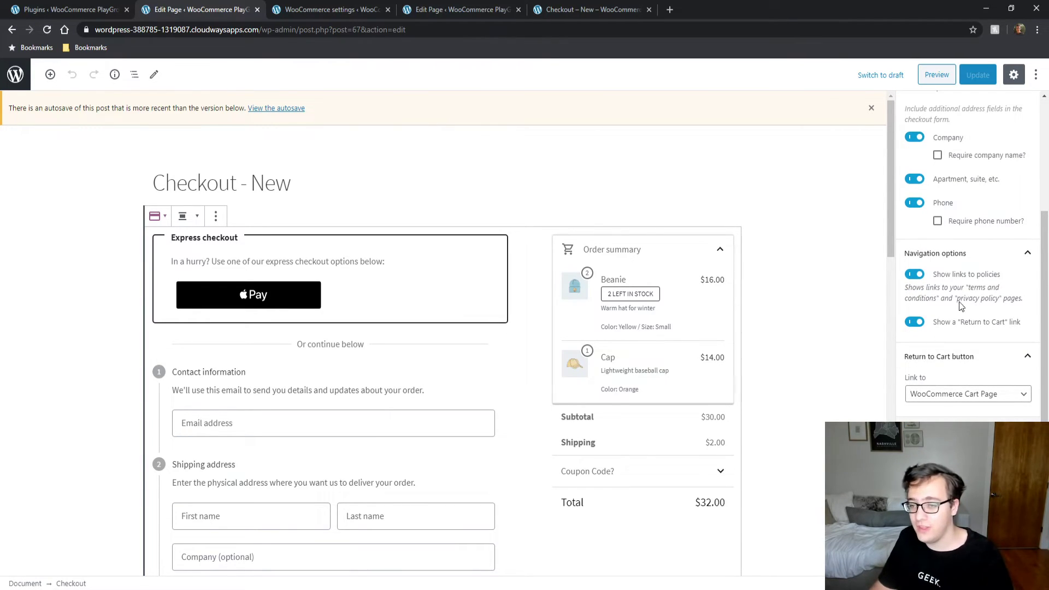
{"action": "scroll", "coordinate": [955, 308], "scroll_direction": "up", "scroll_amount": 3}
{"action": "scroll", "coordinate": [955, 313], "scroll_direction": "up", "scroll_amount": 1}
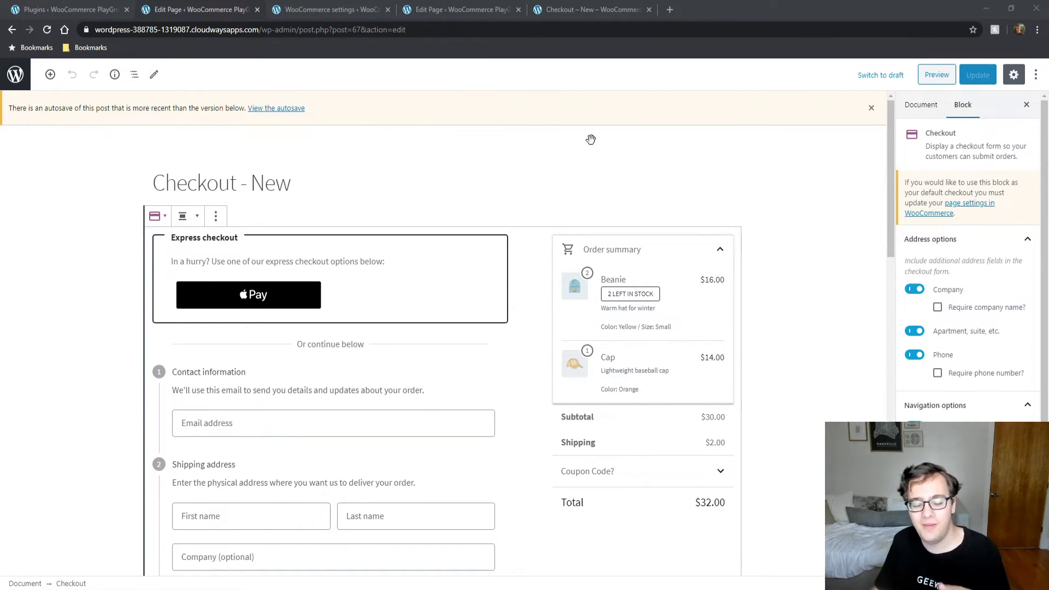
{"action": "scroll", "coordinate": [958, 237], "scroll_direction": "down", "scroll_amount": 3}
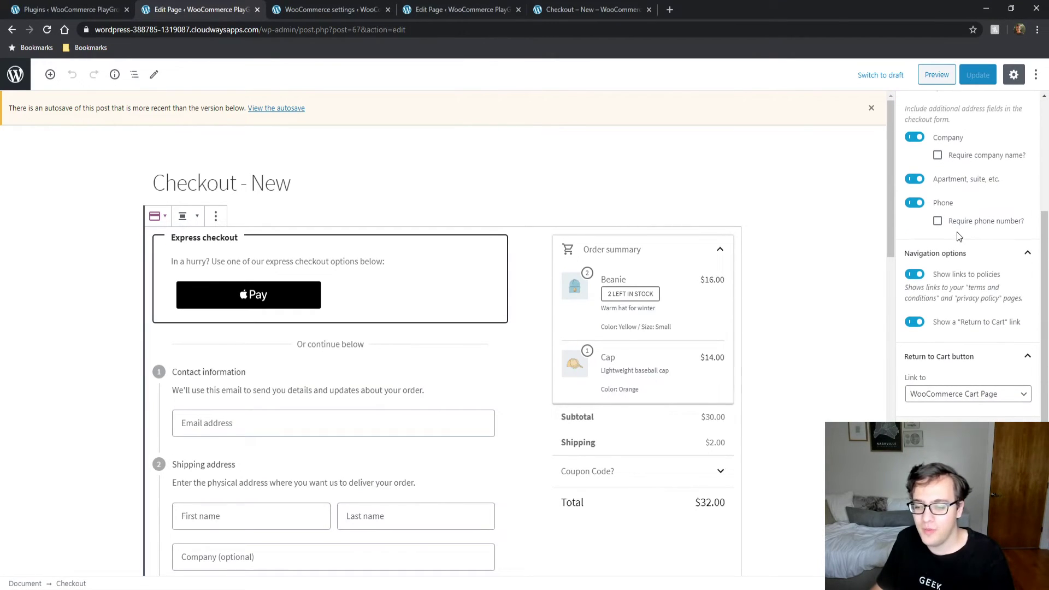
{"action": "scroll", "coordinate": [956, 263], "scroll_direction": "up", "scroll_amount": 2}
{"action": "scroll", "coordinate": [951, 227], "scroll_direction": "up", "scroll_amount": 2}
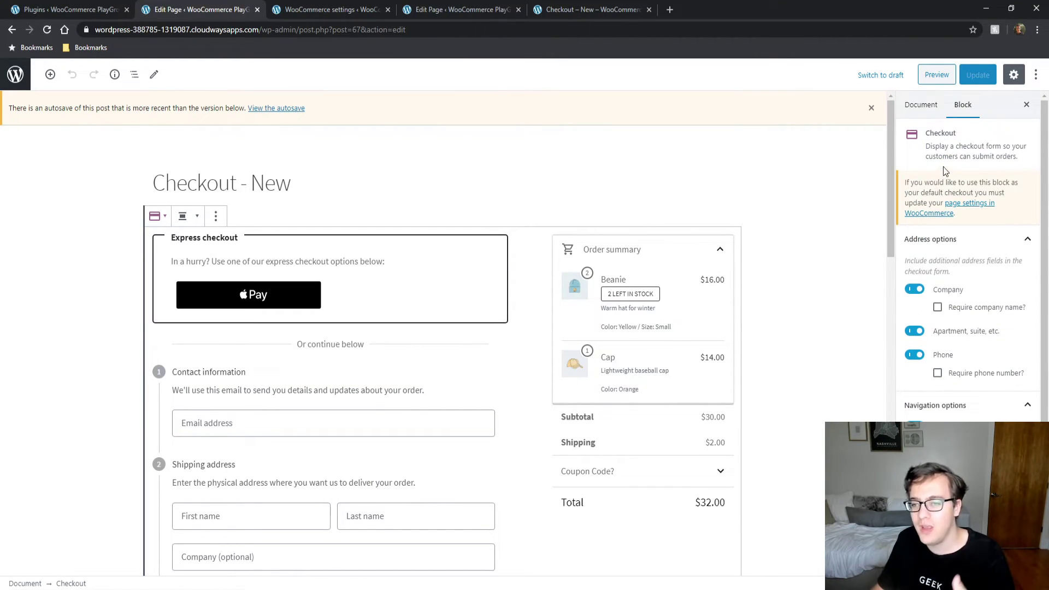
{"action": "left_click", "coordinate": [926, 106]}
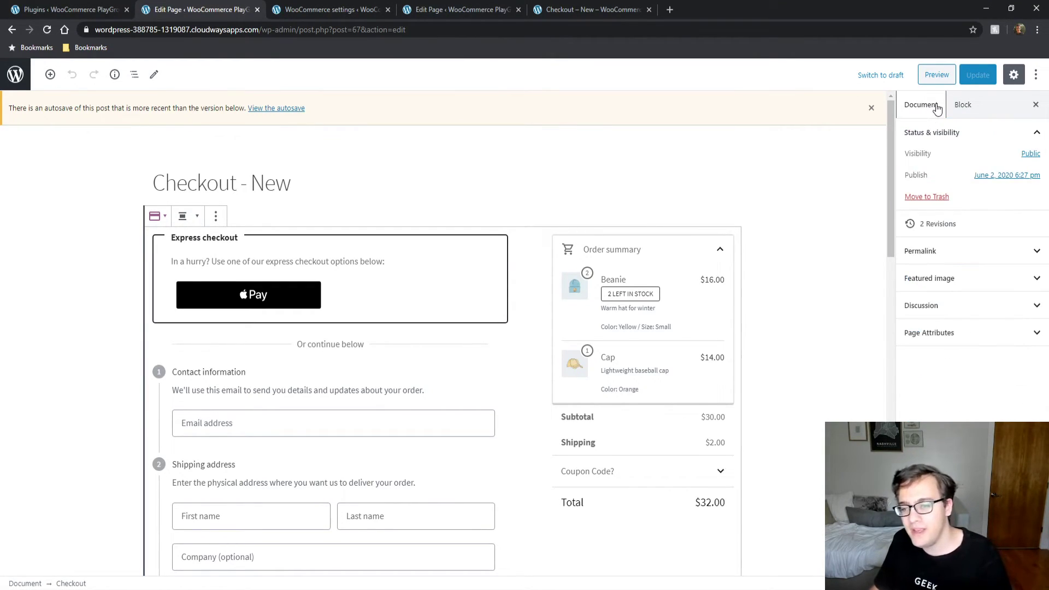
{"action": "left_click", "coordinate": [501, 187]}
Step: Check the live Checkout – New page, return to the editor and select the Checkout block
{"action": "left_click", "coordinate": [460, 9]}
{"action": "left_click", "coordinate": [591, 9]}
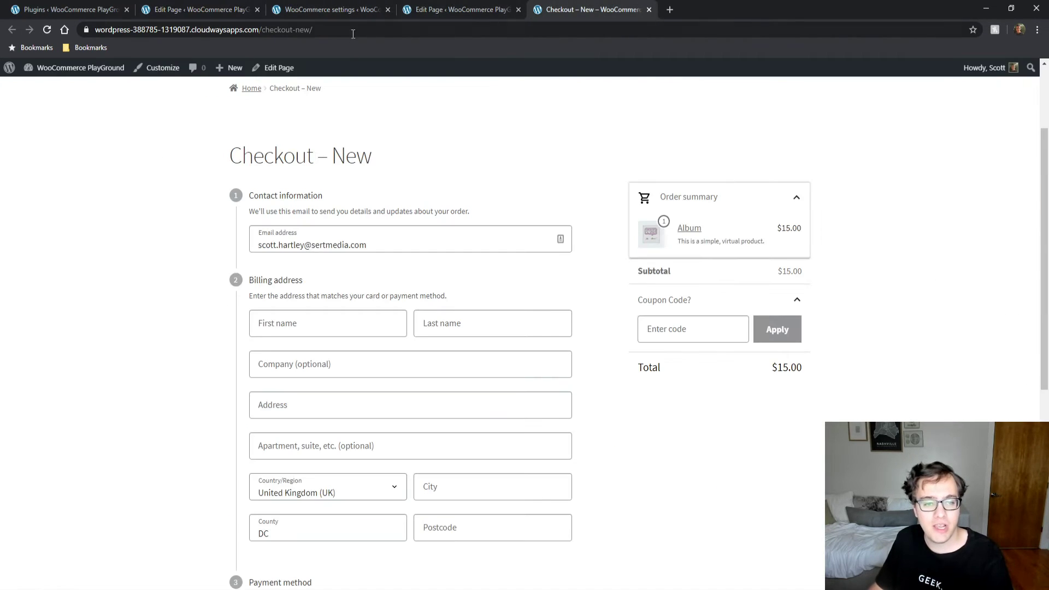
{"action": "scroll", "coordinate": [508, 277], "scroll_direction": "up", "scroll_amount": 1}
{"action": "scroll", "coordinate": [498, 245], "scroll_direction": "down", "scroll_amount": 1}
{"action": "scroll", "coordinate": [497, 244], "scroll_direction": "down", "scroll_amount": 2}
{"action": "scroll", "coordinate": [494, 227], "scroll_direction": "up", "scroll_amount": 3}
{"action": "scroll", "coordinate": [476, 271], "scroll_direction": "down", "scroll_amount": 3}
{"action": "scroll", "coordinate": [416, 182], "scroll_direction": "up", "scroll_amount": 3}
{"action": "left_click", "coordinate": [205, 10]}
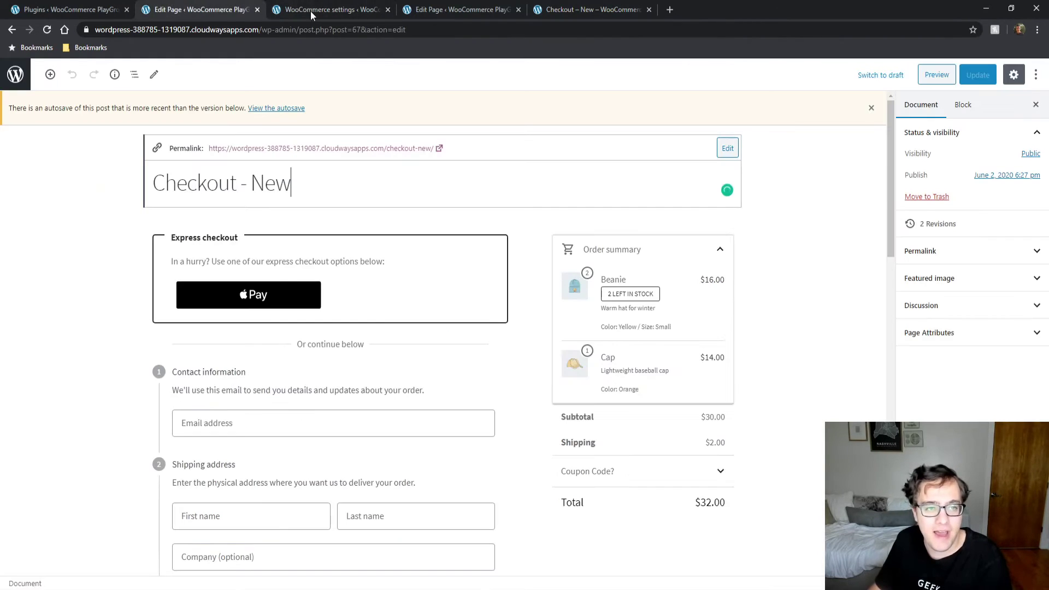
{"action": "left_click", "coordinate": [495, 216]}
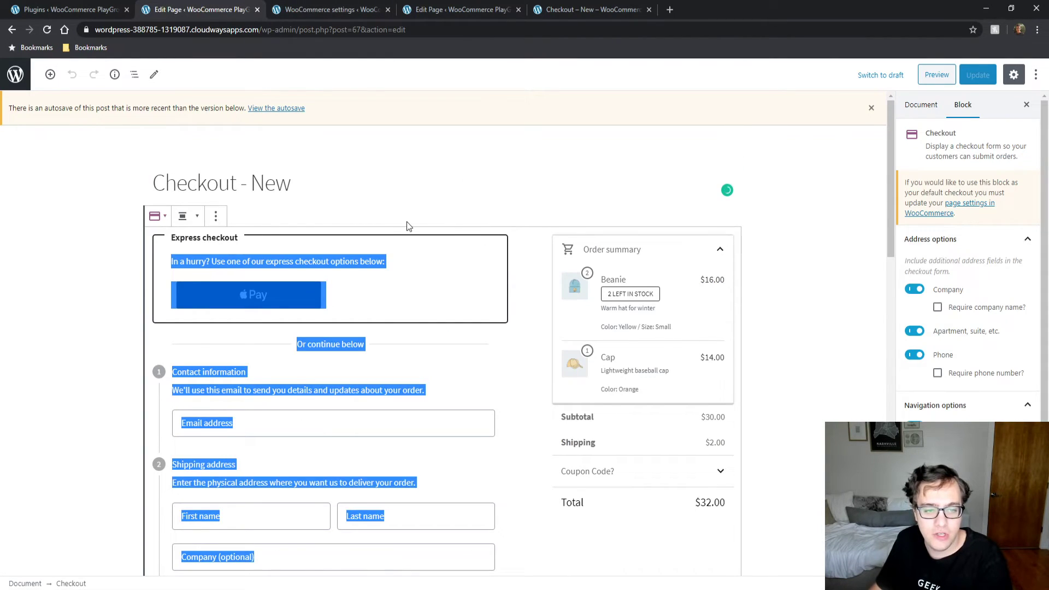
{"action": "left_click", "coordinate": [420, 215]}
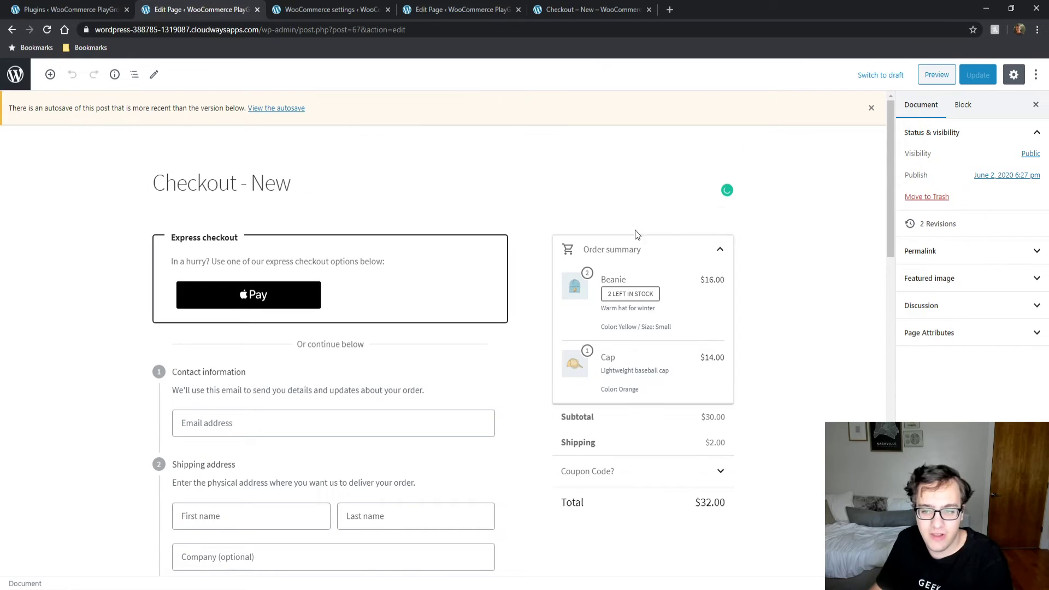
{"action": "left_click", "coordinate": [529, 249]}
Step: Insert a paragraph after the Checkout block and move Checkout below it, leaving an empty block on top
{"action": "left_click", "coordinate": [217, 217]}
{"action": "left_click", "coordinate": [258, 286]}
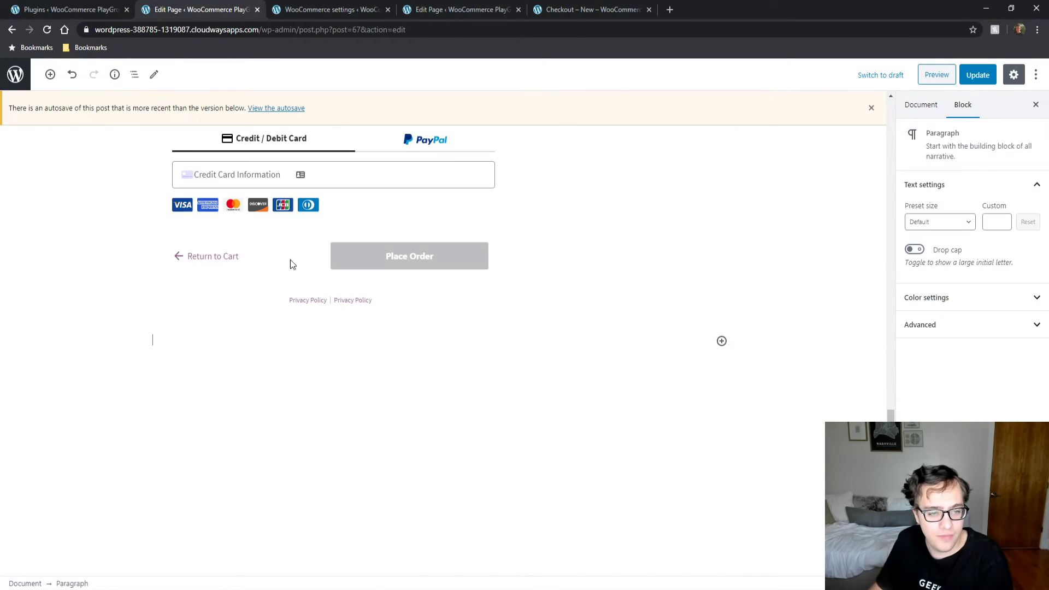
{"action": "scroll", "coordinate": [185, 321], "scroll_direction": "up", "scroll_amount": 3}
{"action": "left_click", "coordinate": [267, 378]}
{"action": "scroll", "coordinate": [420, 250], "scroll_direction": "up", "scroll_amount": 2}
{"action": "scroll", "coordinate": [369, 258], "scroll_direction": "up", "scroll_amount": 8}
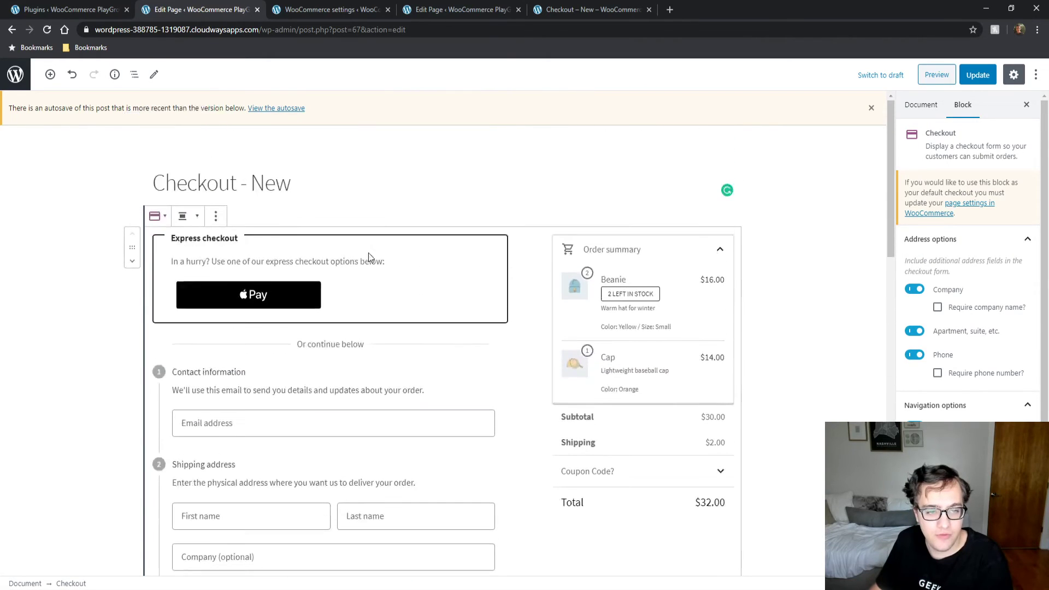
{"action": "left_click", "coordinate": [132, 261]}
{"action": "left_click", "coordinate": [165, 217]}
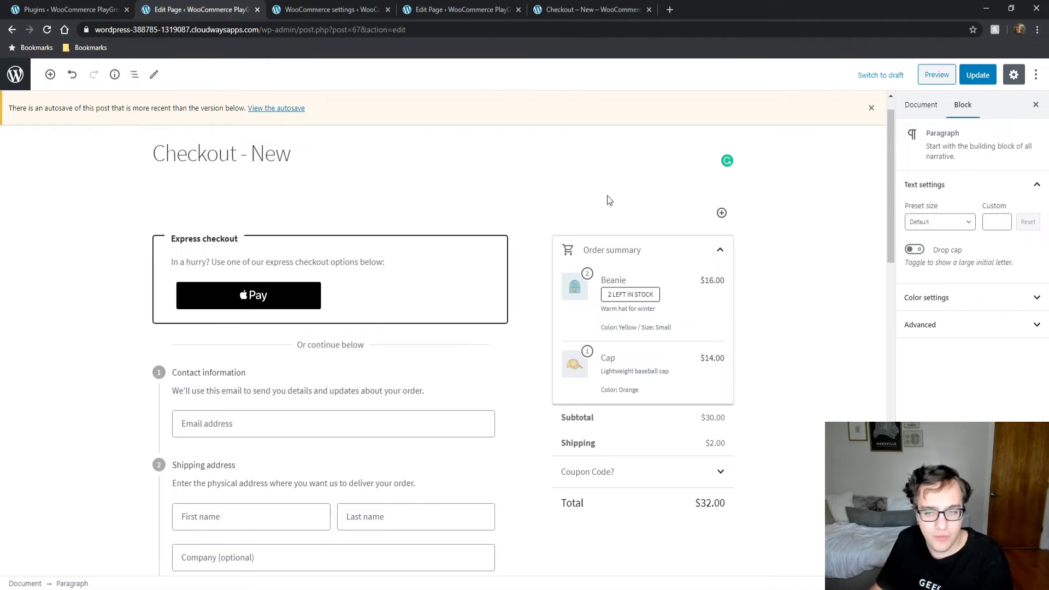
Step: Insert a Cover block above the checkout and browse the Media Library for its image
{"action": "left_click", "coordinate": [721, 212]}
{"action": "type", "text": "c"}
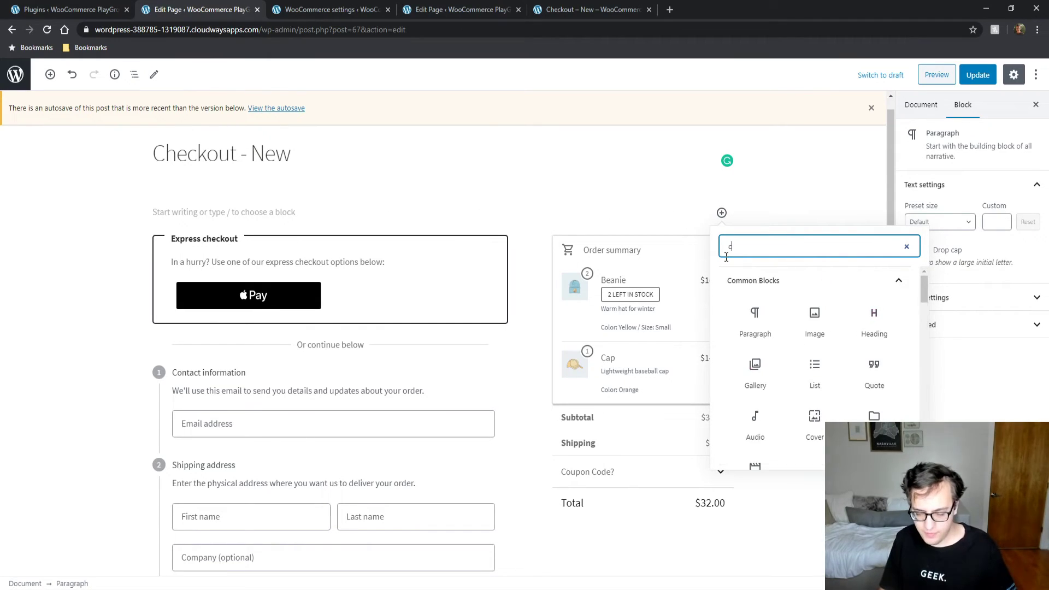
{"action": "type", "text": "over"}
{"action": "left_click", "coordinate": [755, 322]}
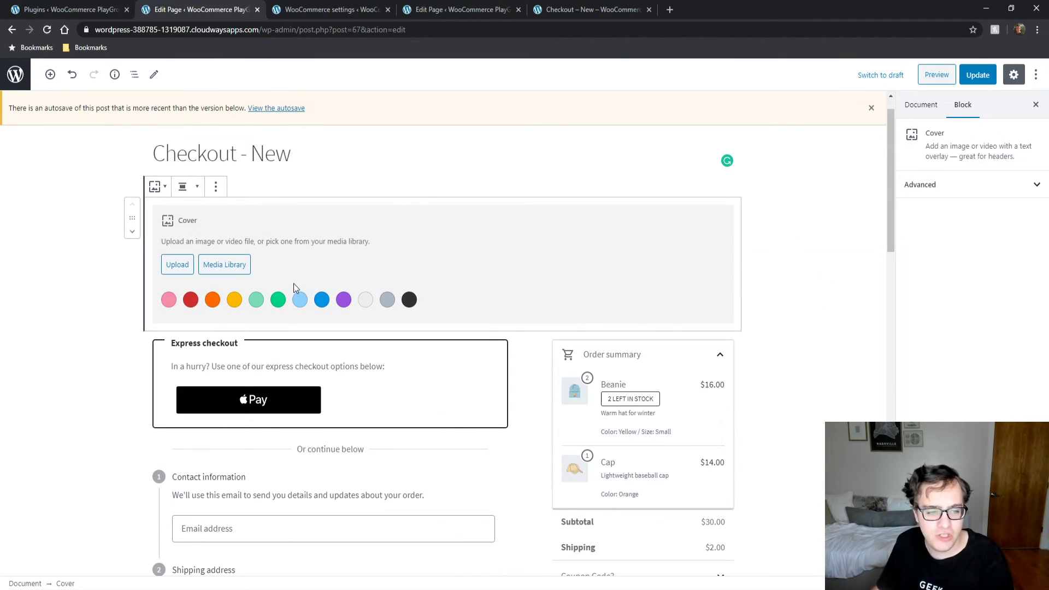
{"action": "left_click", "coordinate": [224, 264]}
{"action": "left_click", "coordinate": [100, 114]}
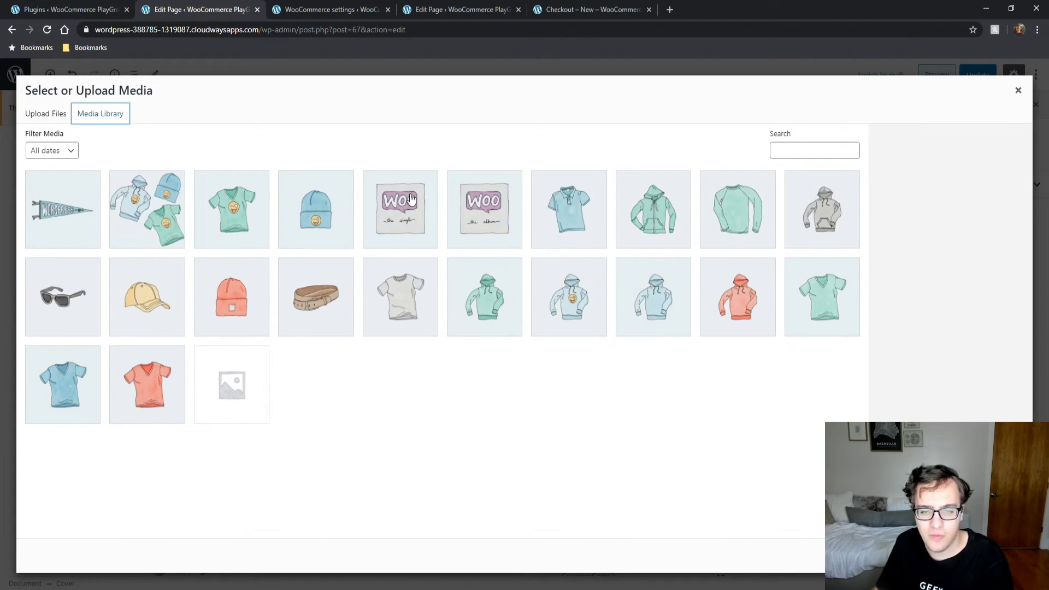
Step: Set the Woo image as the cover background and enter the thank-you message
{"action": "left_click", "coordinate": [70, 215]}
{"action": "left_click", "coordinate": [405, 206]}
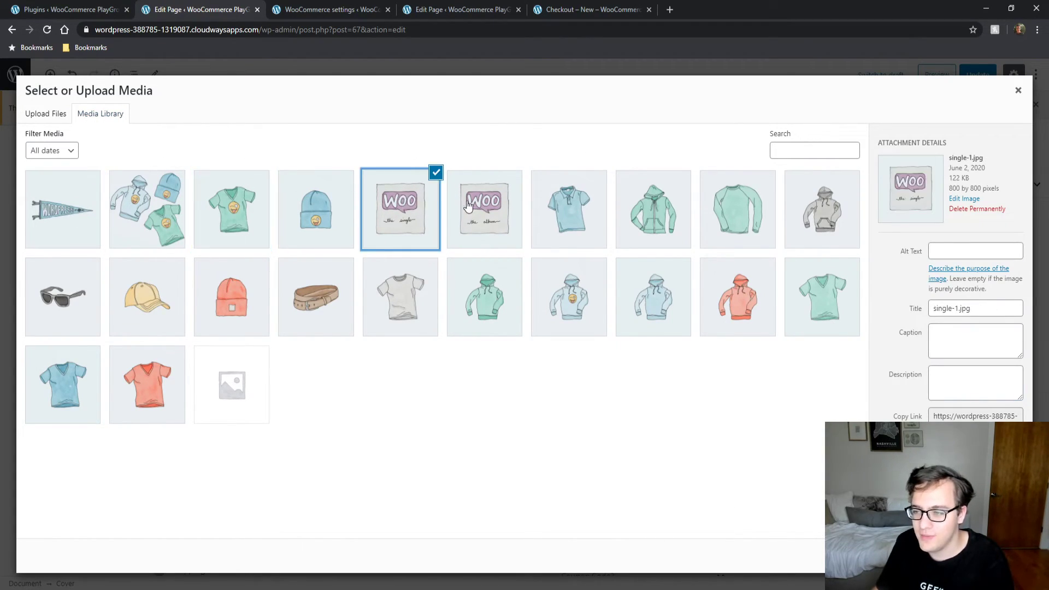
{"action": "left_click", "coordinate": [467, 206]}
{"action": "left_click", "coordinate": [232, 379]}
{"action": "left_click", "coordinate": [164, 379]}
{"action": "left_click", "coordinate": [256, 310]}
{"action": "left_click", "coordinate": [400, 209]}
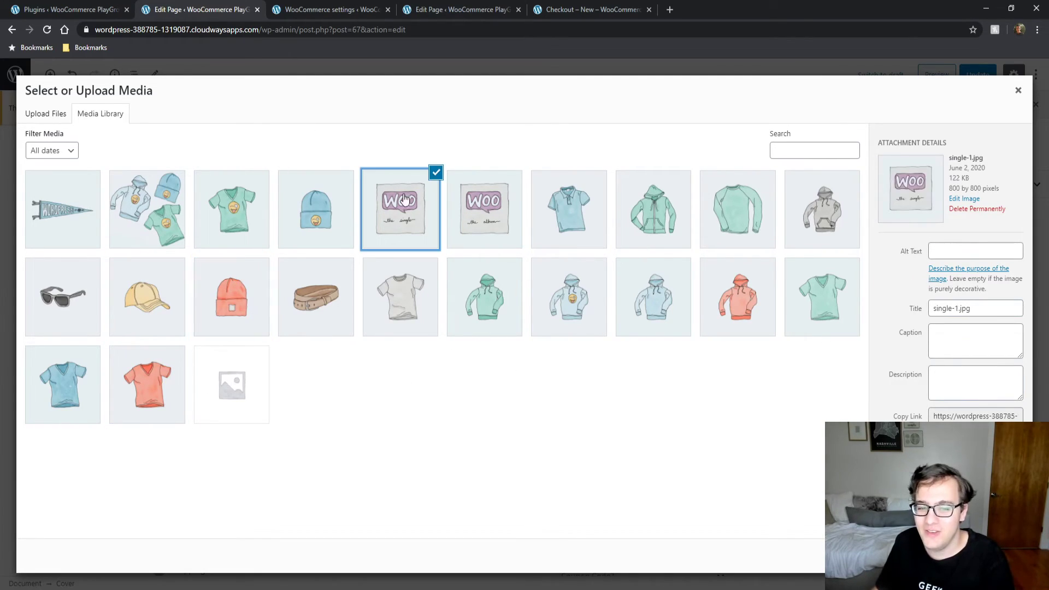
{"action": "key", "text": "Return"}
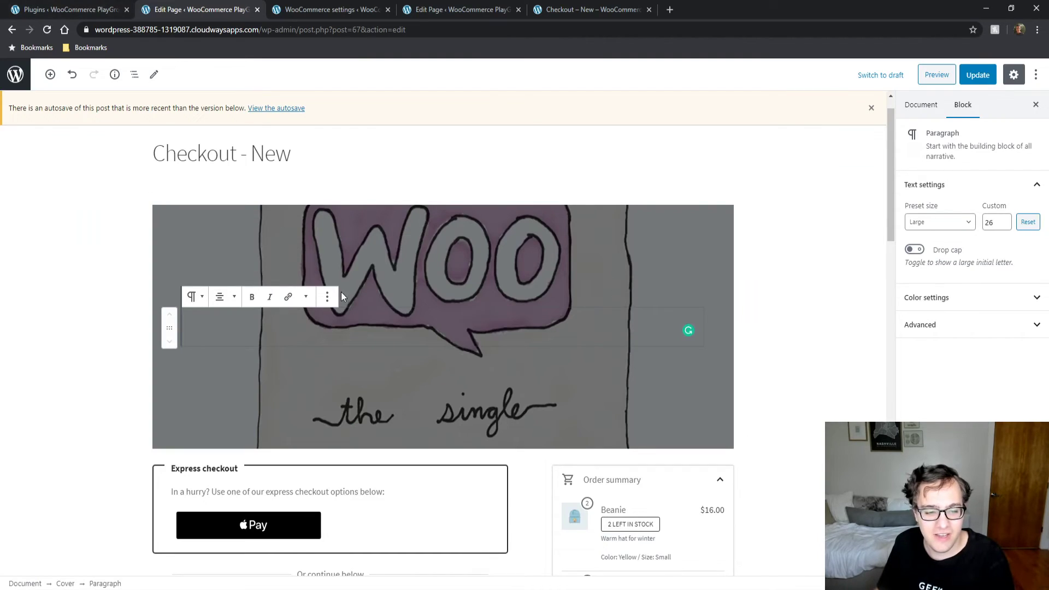
{"action": "type", "text": "Thank You For Being A Valued Customer!"}
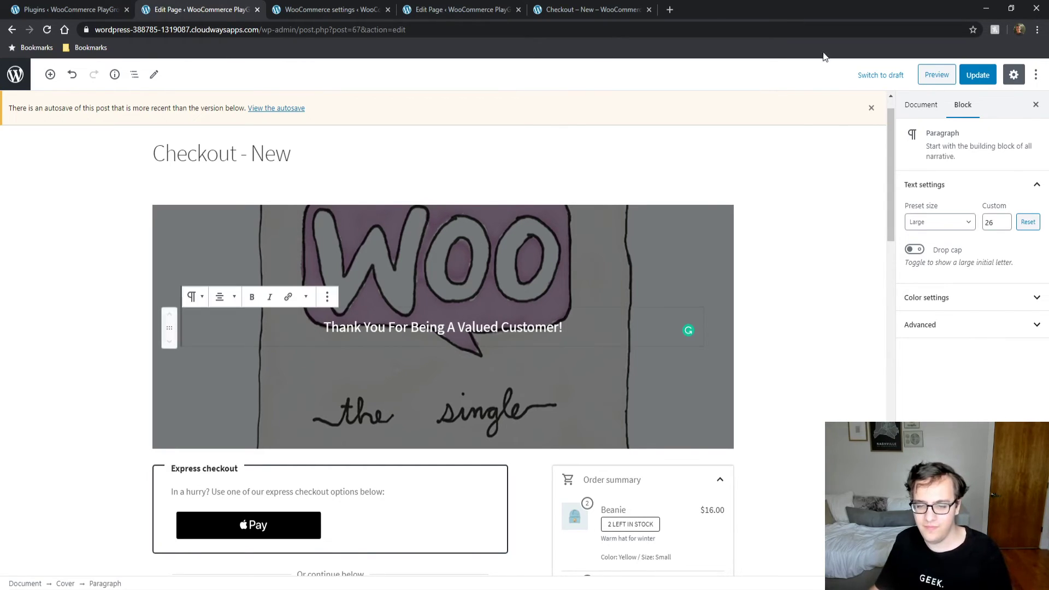
Step: Give the cover block a blue gradient overlay
{"action": "left_click", "coordinate": [641, 268]}
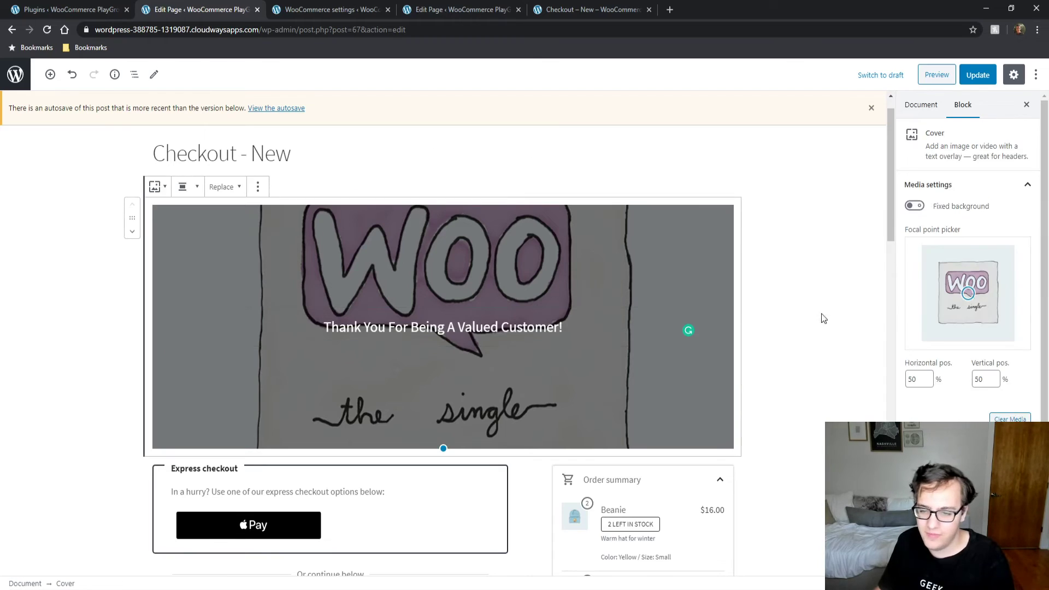
{"action": "scroll", "coordinate": [944, 344], "scroll_direction": "down", "scroll_amount": 3}
{"action": "scroll", "coordinate": [943, 383], "scroll_direction": "down", "scroll_amount": 1}
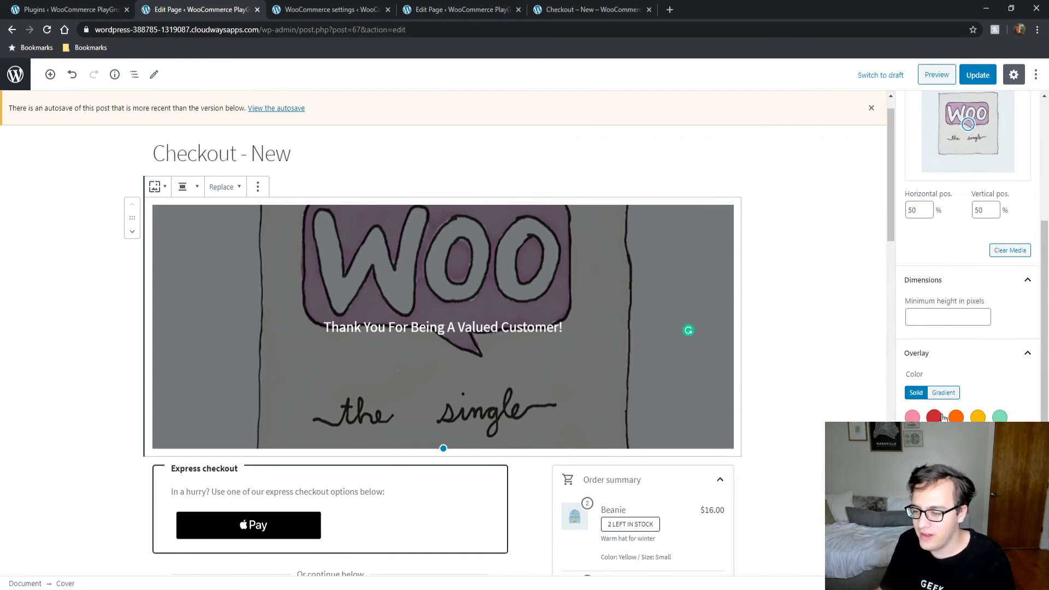
{"action": "left_click", "coordinate": [944, 392]}
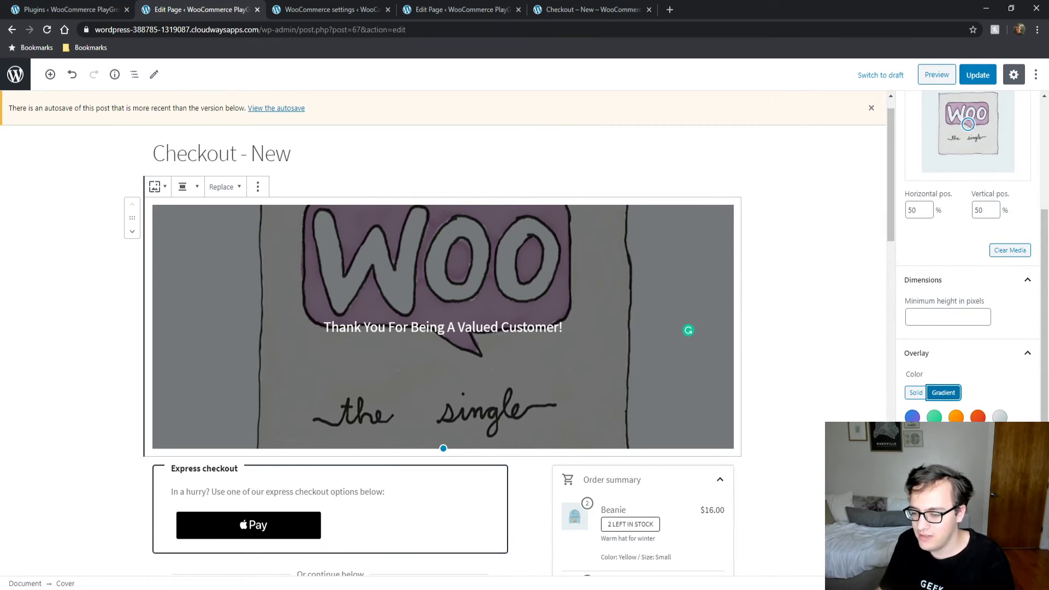
{"action": "left_click", "coordinate": [913, 444]}
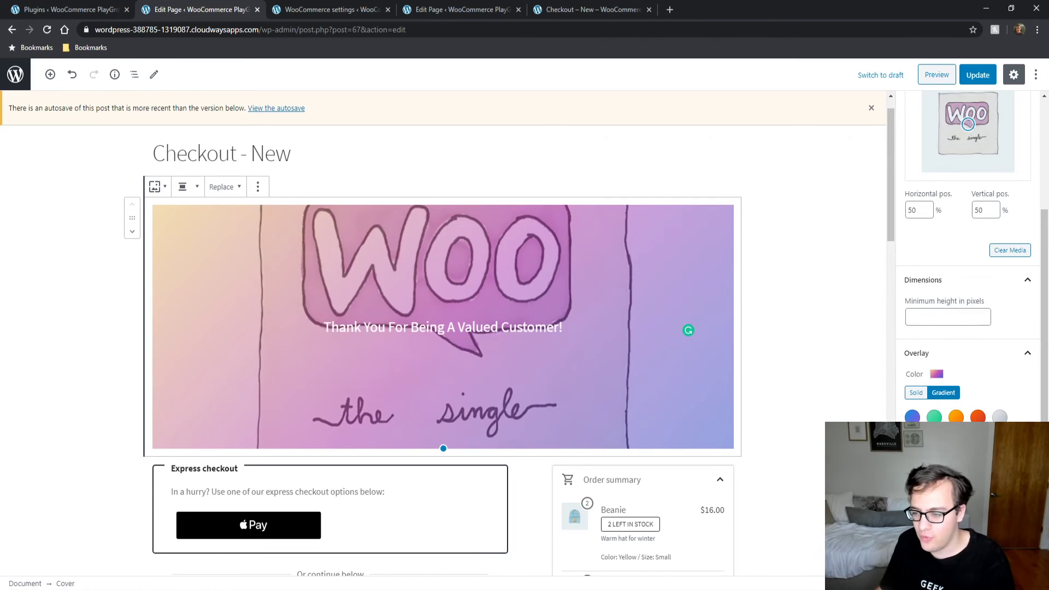
{"action": "left_click", "coordinate": [935, 443]}
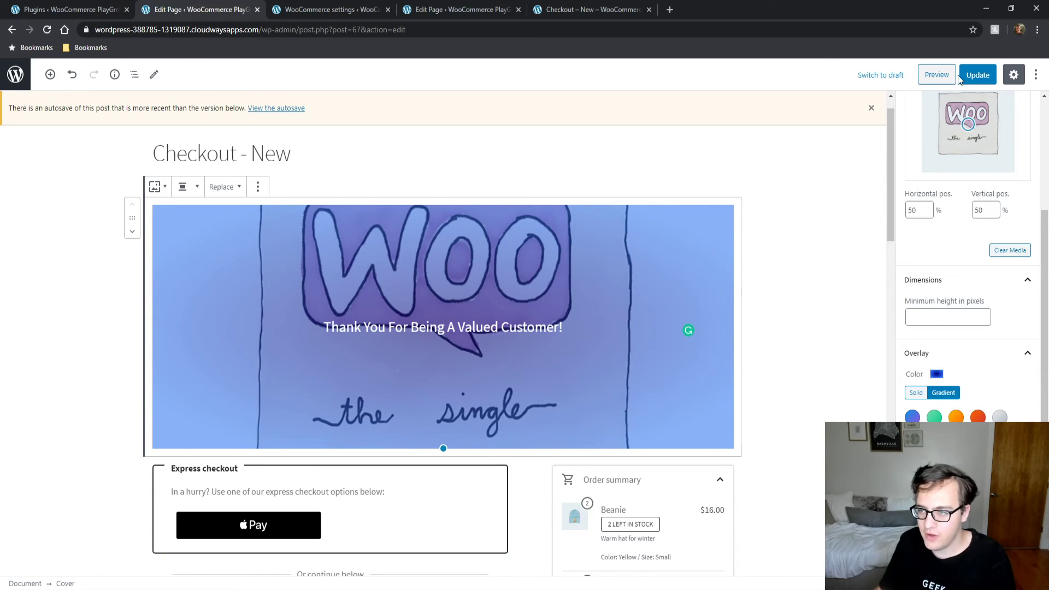
Step: Update the page and reload the live Checkout – New tab to see the banner above the form
{"action": "left_click", "coordinate": [978, 75]}
{"action": "left_click", "coordinate": [333, 9]}
{"action": "left_click", "coordinate": [473, 7]}
{"action": "left_click", "coordinate": [563, 6]}
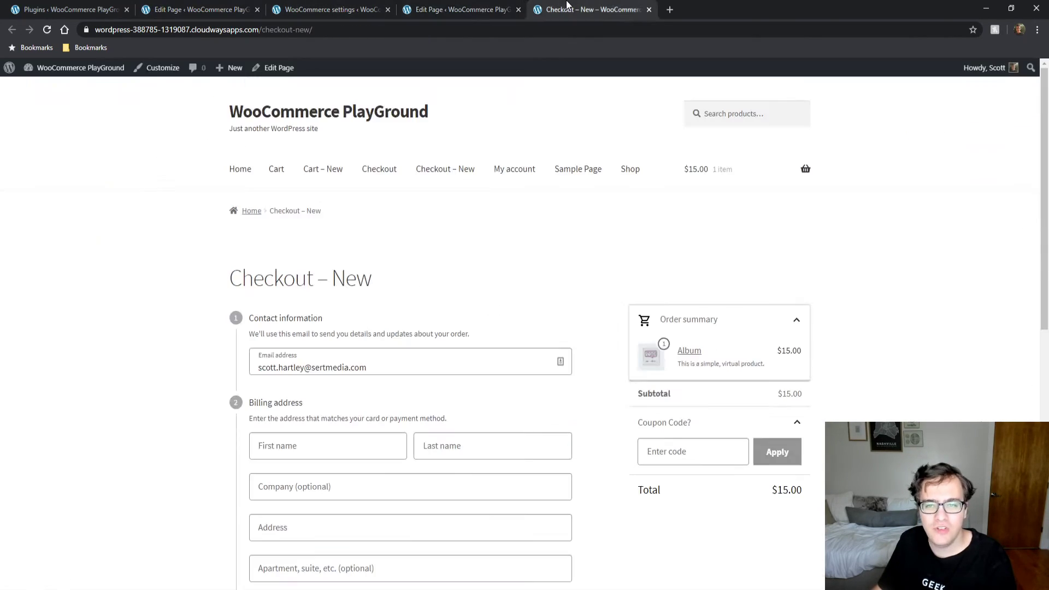
{"action": "key", "text": "F5"}
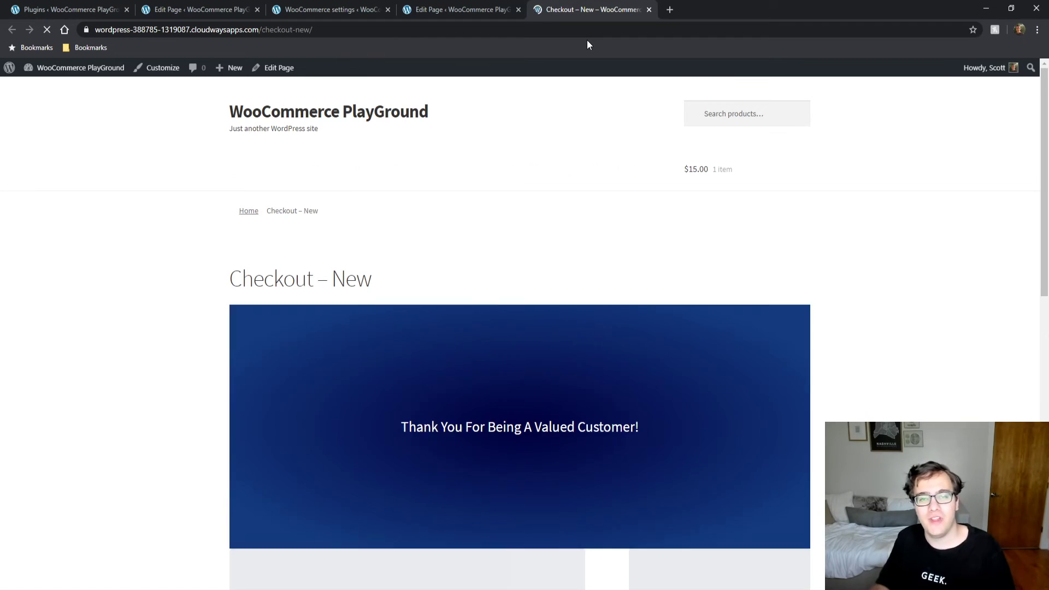